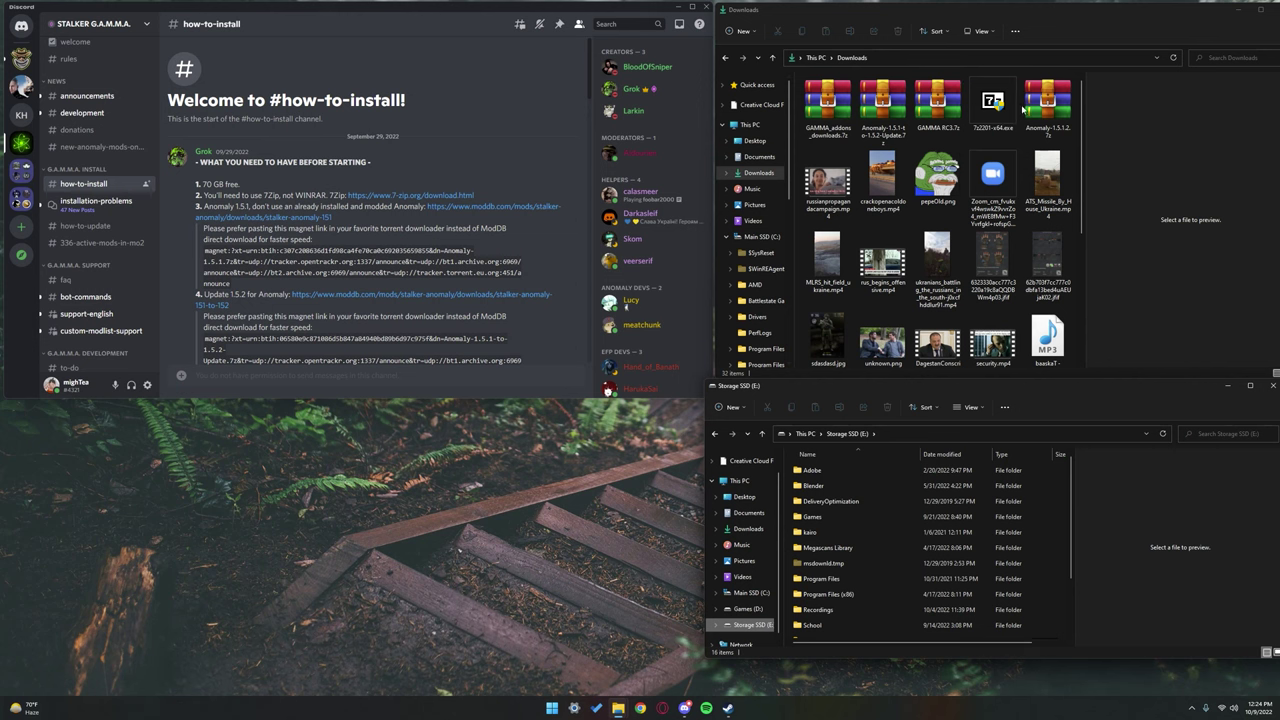
Review the how-to-install prerequisites covering 7Zip, Anomaly 1.5.1 and Update 1.5.2.
left_click(1014, 110)
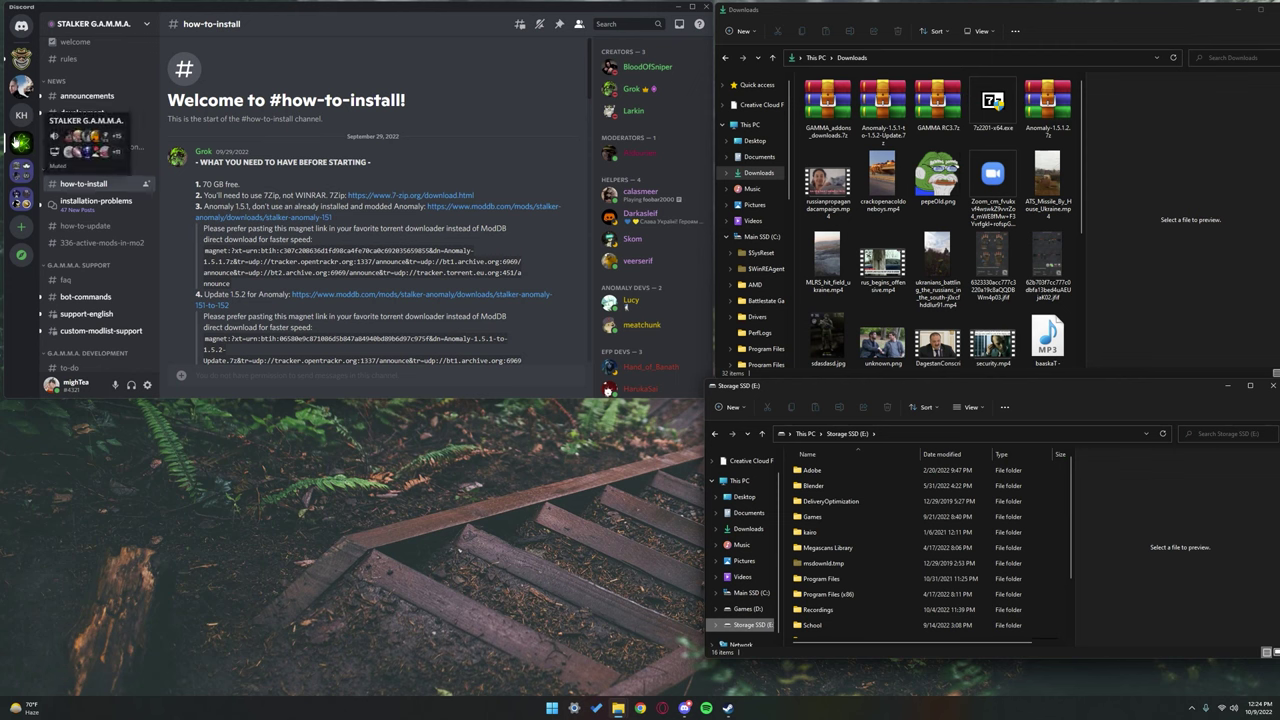
left_click(110, 184)
scroll(400, 216, "down", 3)
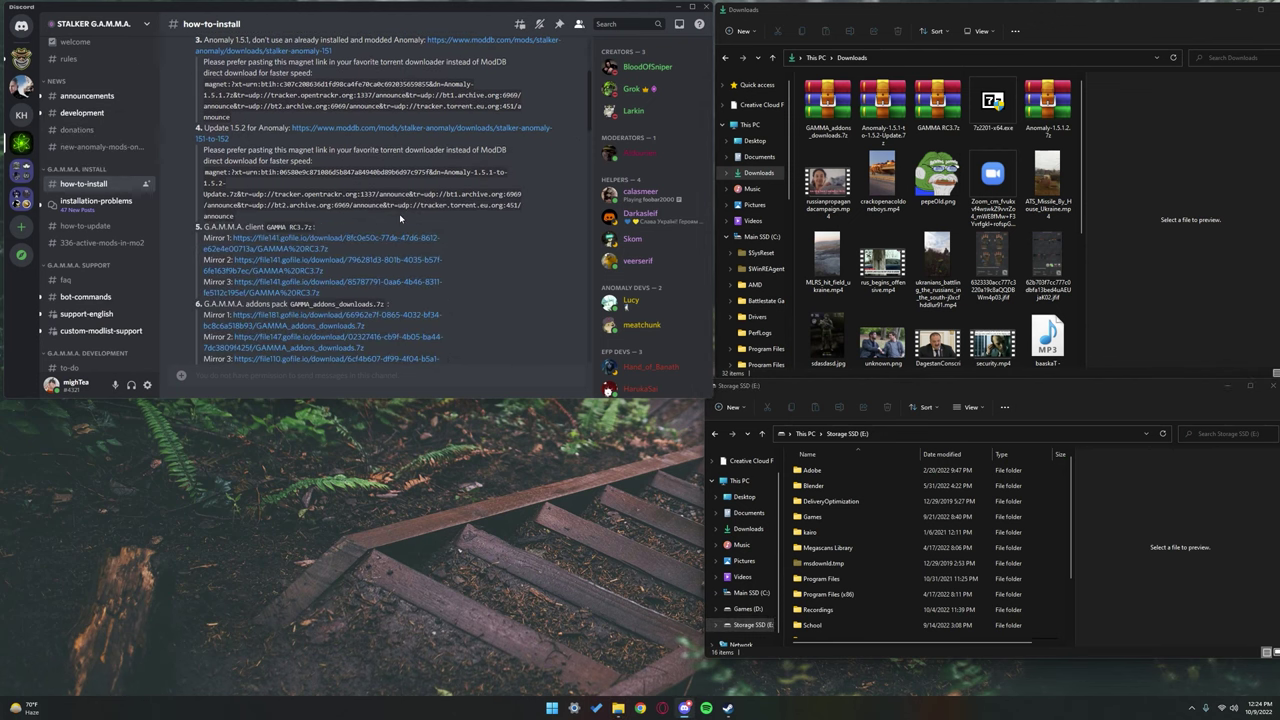
scroll(415, 200, "up", 3)
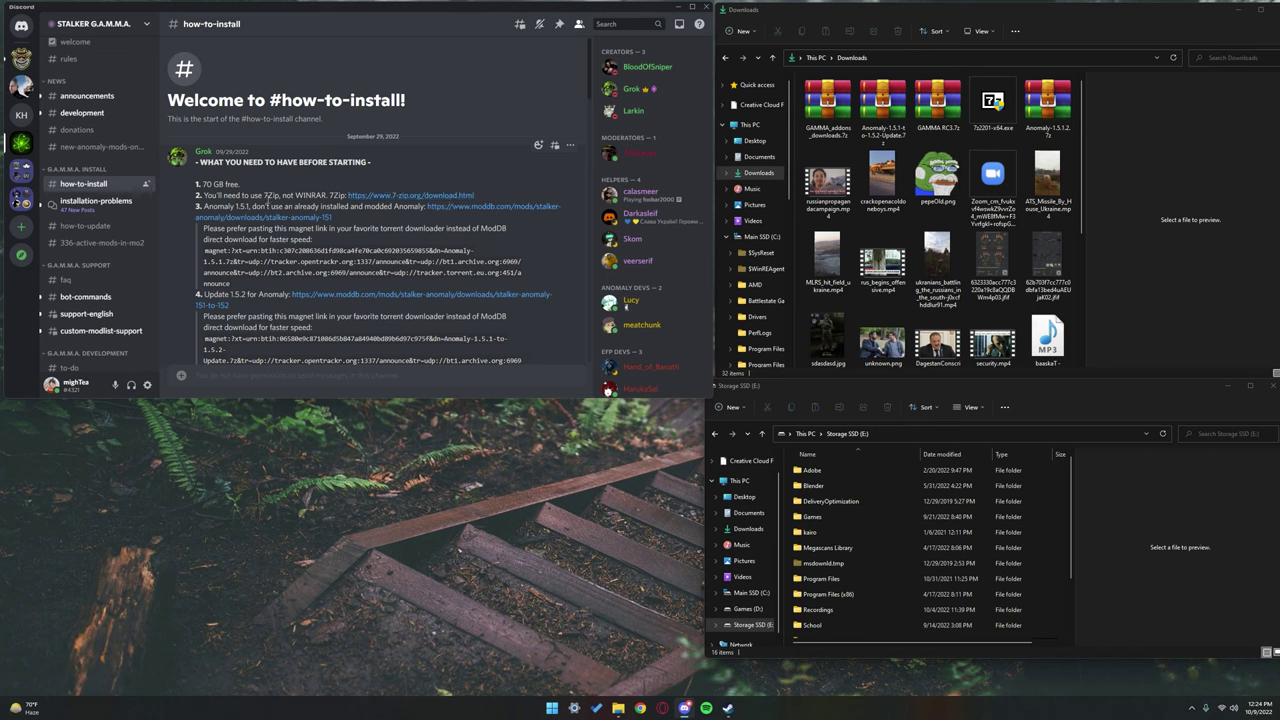
mouse_move(296, 192)
left_mouse_down()
mouse_move(518, 186)
mouse_move(294, 195)
left_mouse_up()
left_click(496, 197)
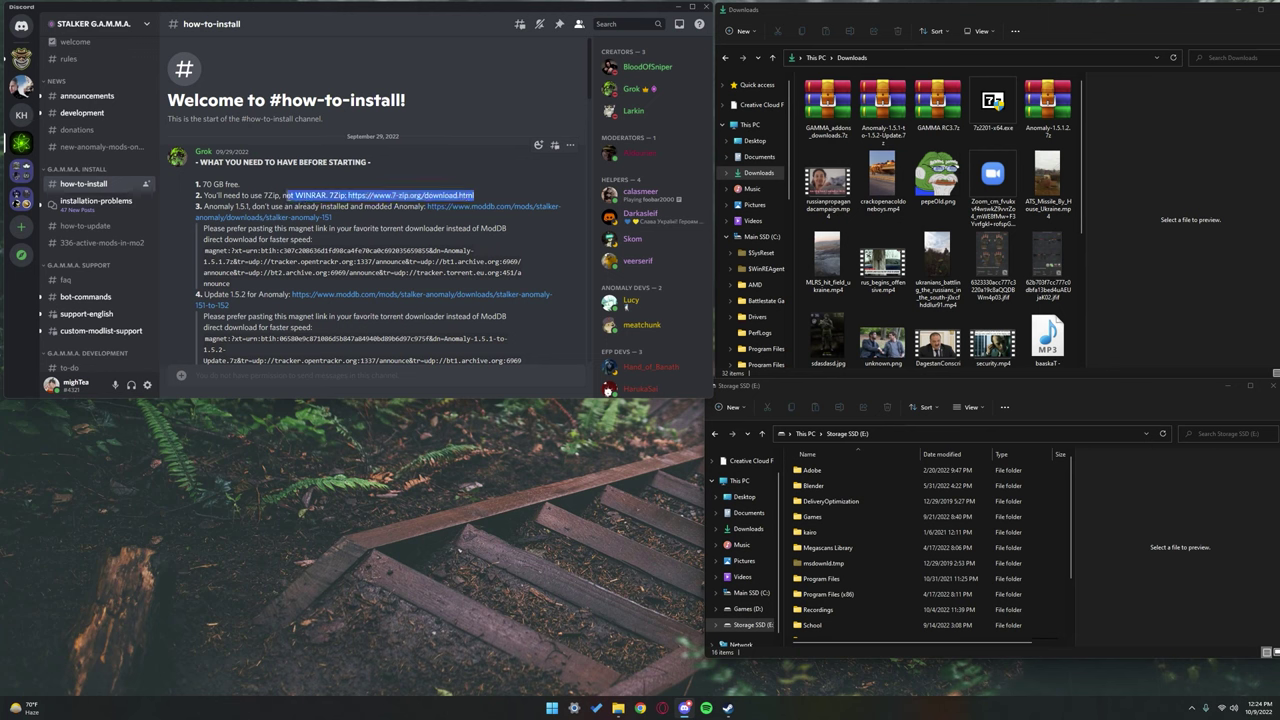
left_click(289, 195)
double_click(305, 195)
left_click(300, 195)
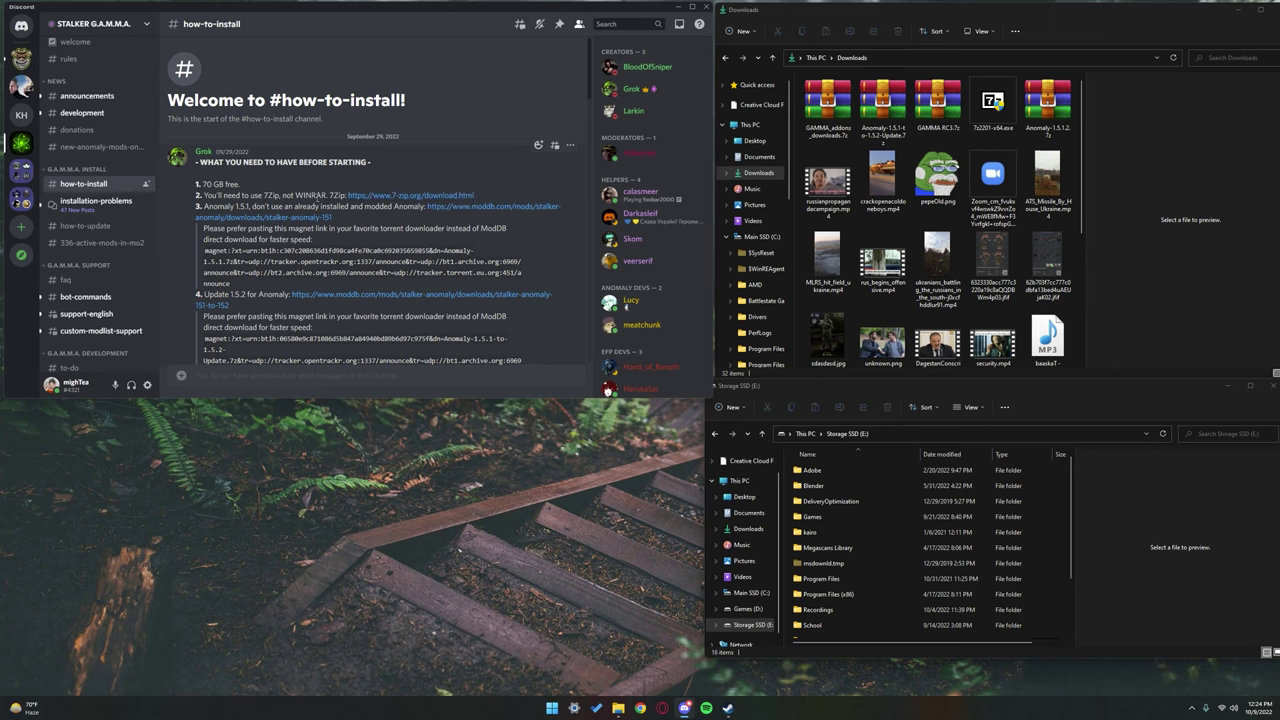
scroll(235, 130, "down", 2)
left_click_drag(213, 124, 250, 124)
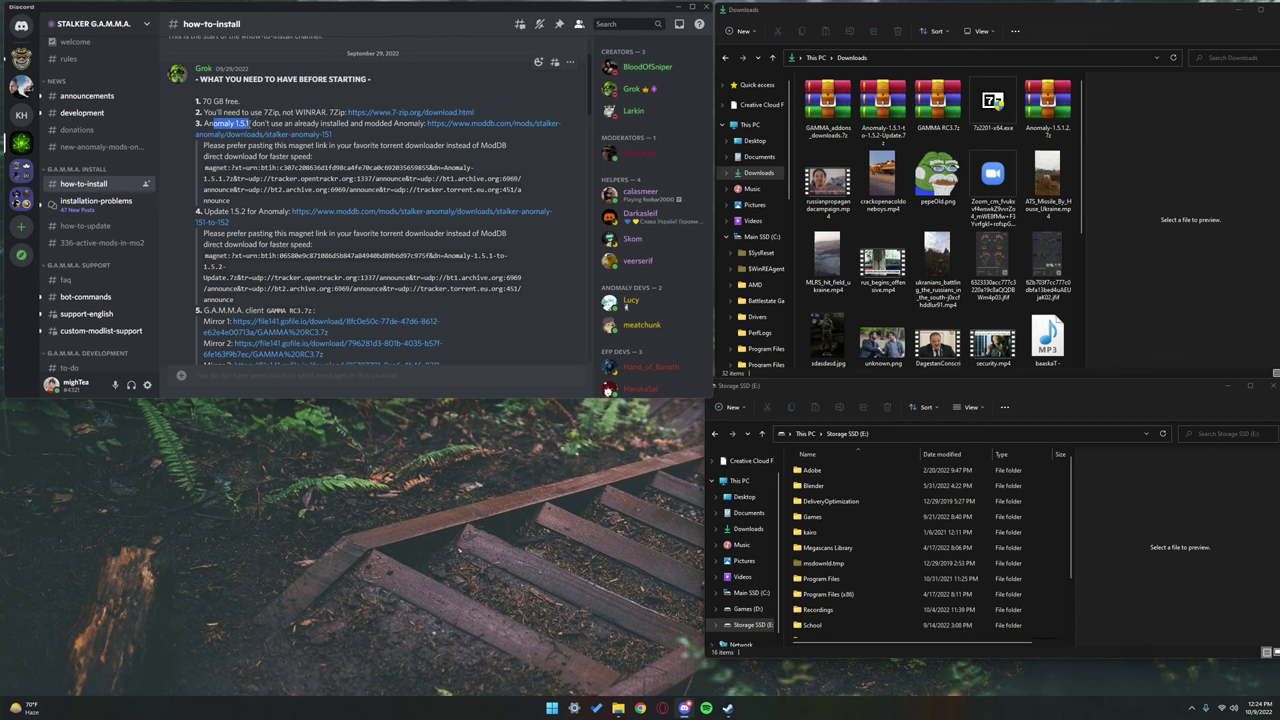
left_click_drag(206, 211, 247, 211)
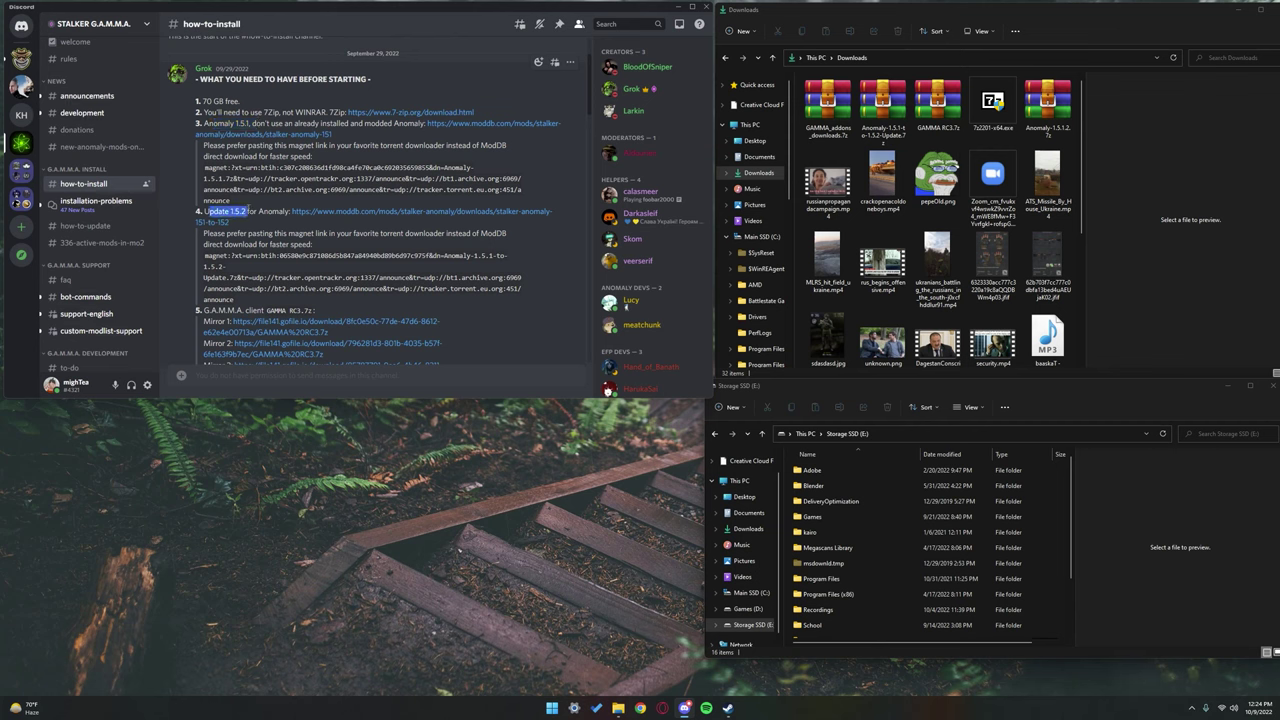
left_click(453, 172)
Read the remaining prerequisites on the G.A.M.M.A. client, addons pack, antivirus exceptions and folder locations, continuing to the INSTALLATION message.
scroll(400, 215, "down", 3)
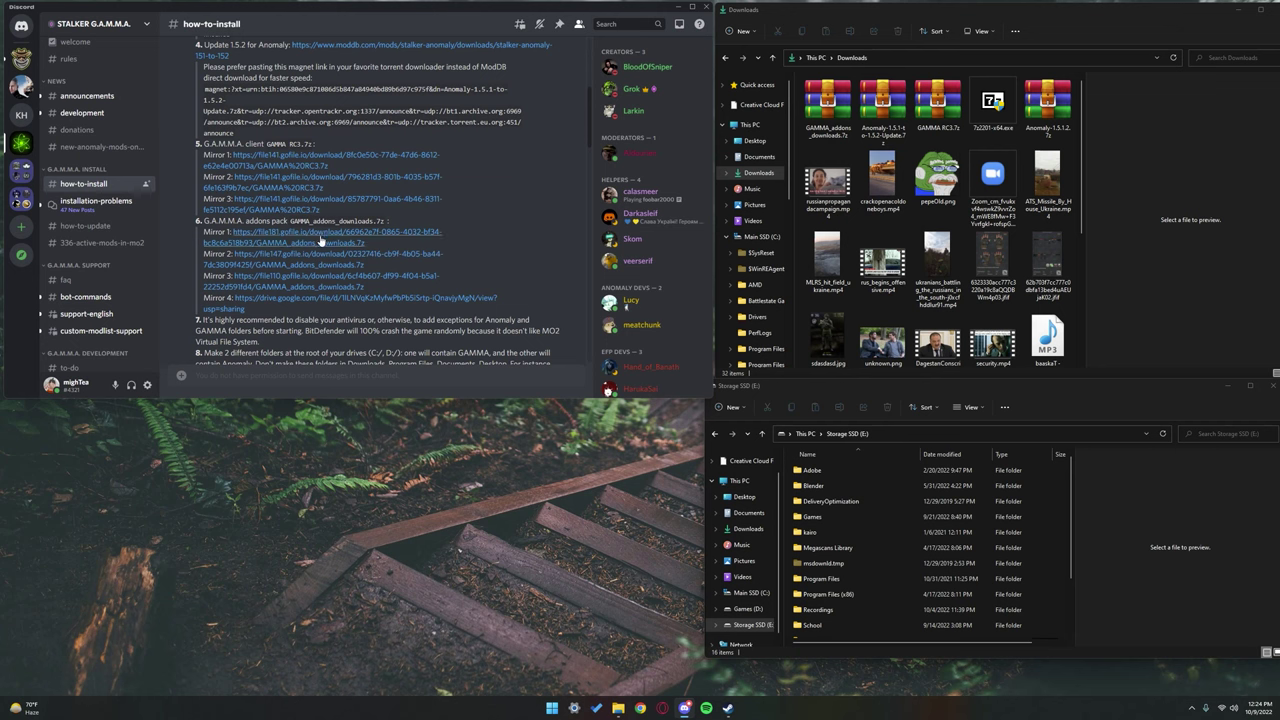
scroll(320, 241, "down", 2)
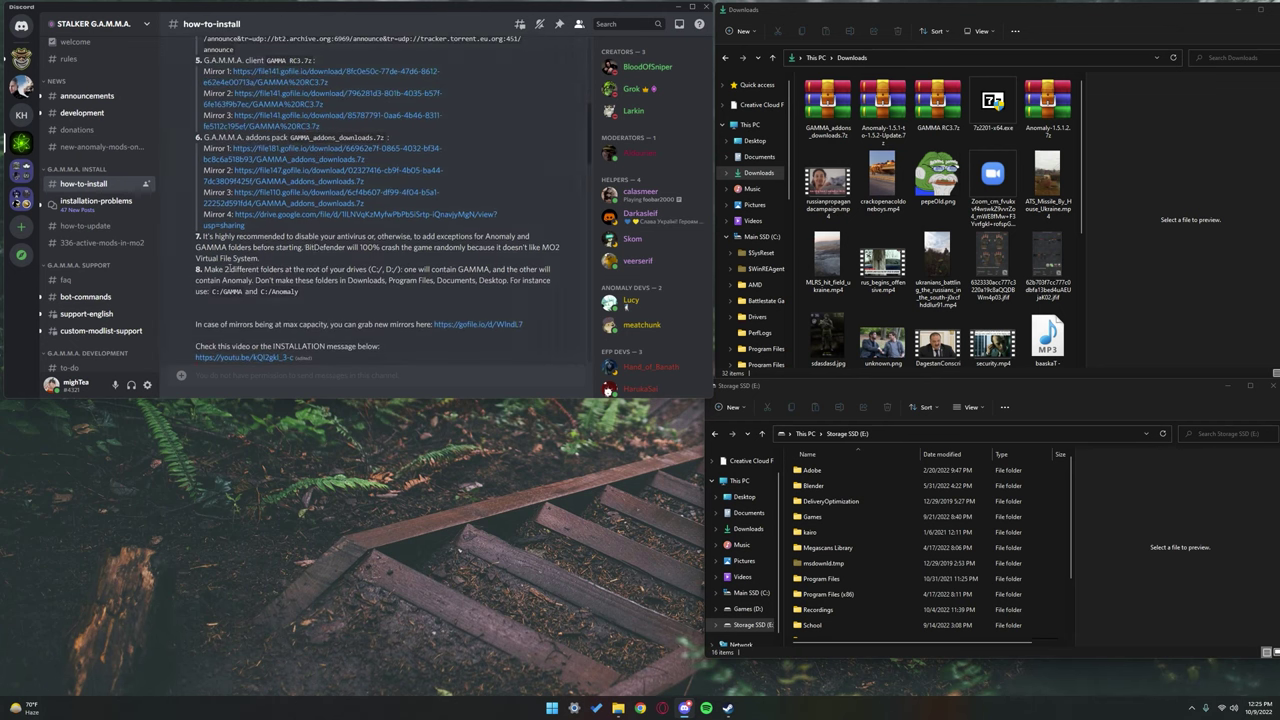
left_click_drag(228, 268, 296, 294)
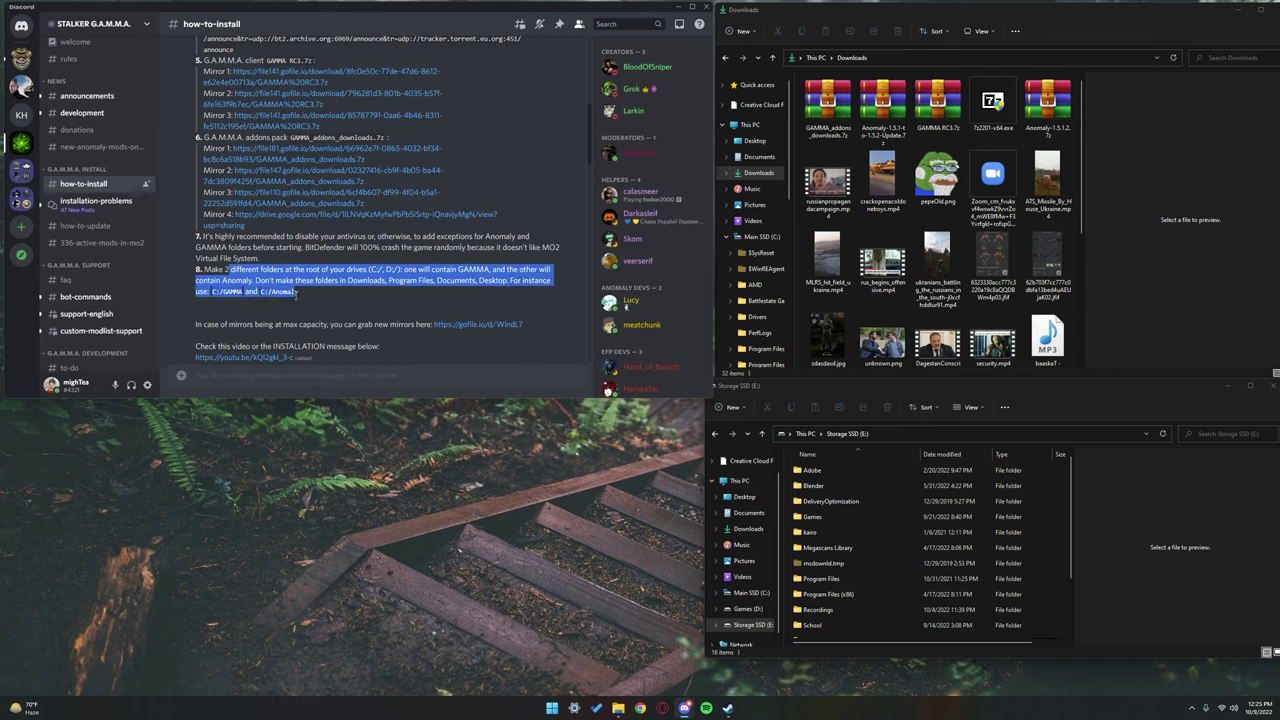
left_click(324, 294)
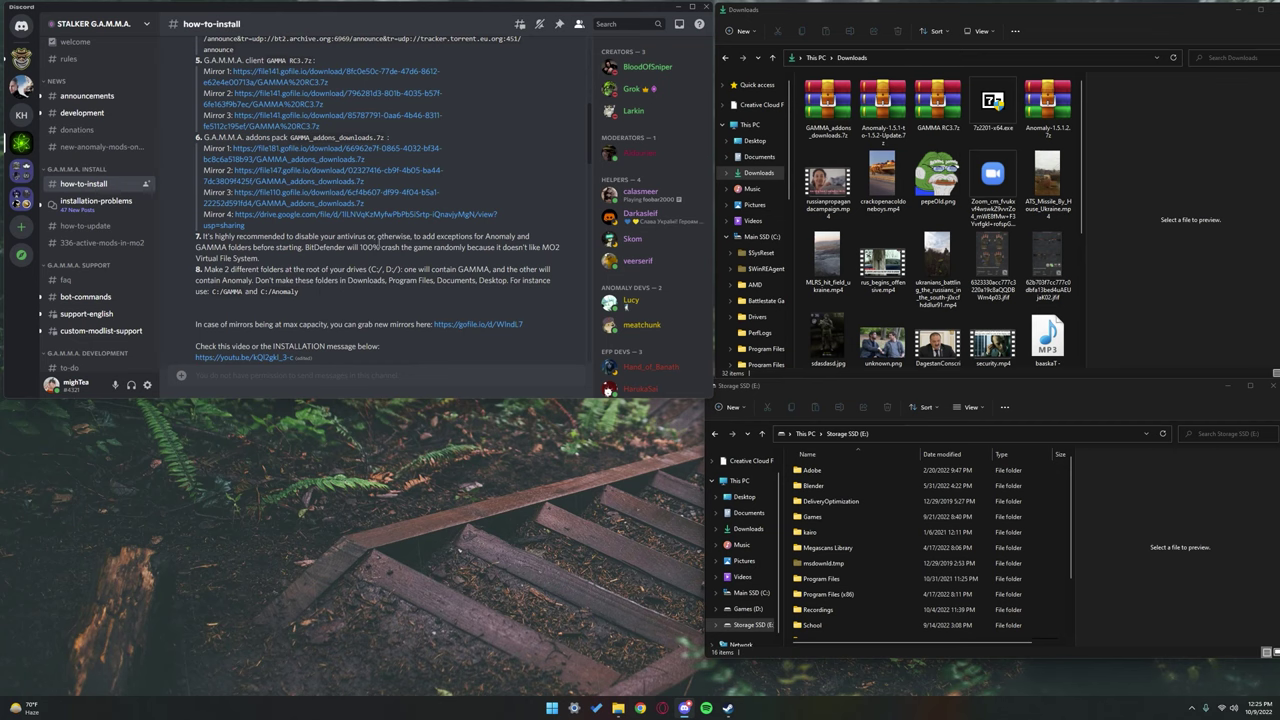
left_click_drag(315, 237, 465, 250)
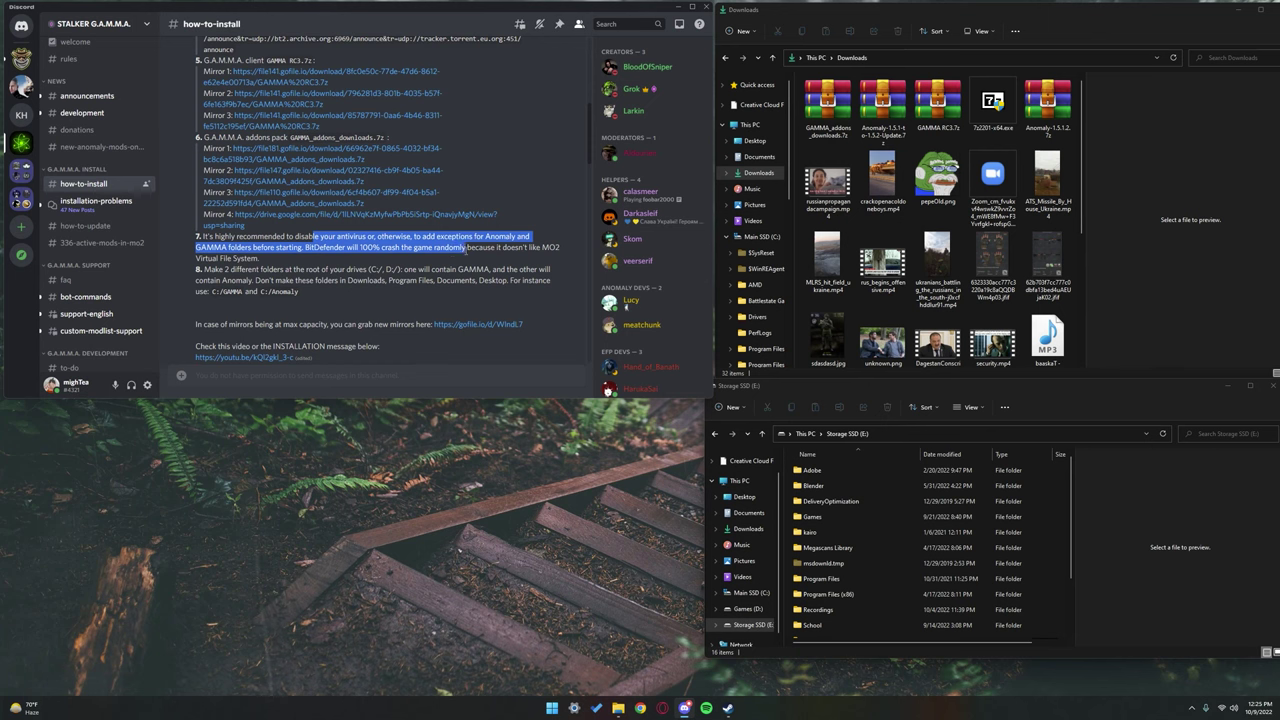
left_click(465, 250)
scroll(384, 262, "down", 5)
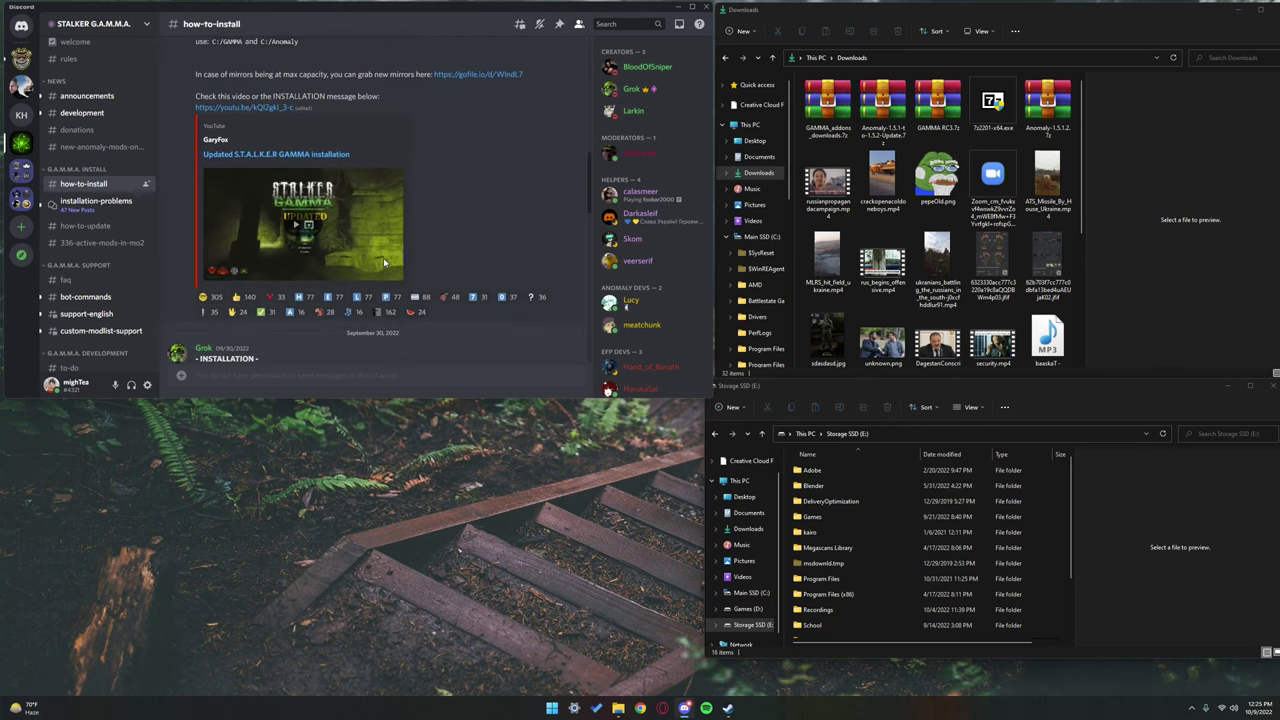
Extract the Anomaly-1.5.1.2.7z archive from Downloads with 7-Zip into an Anomaly-1.5.1.2 folder on E:\.
right_click(1046, 112)
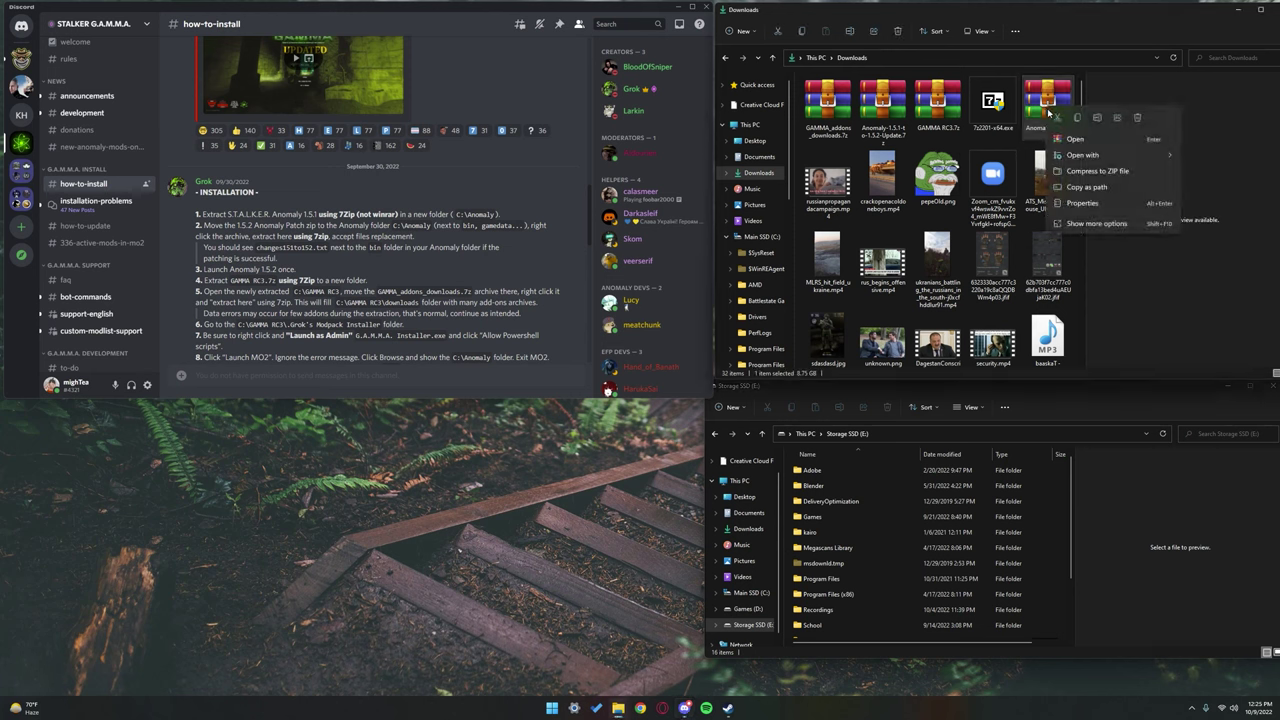
left_click(1092, 223)
mouse_move(1110, 284)
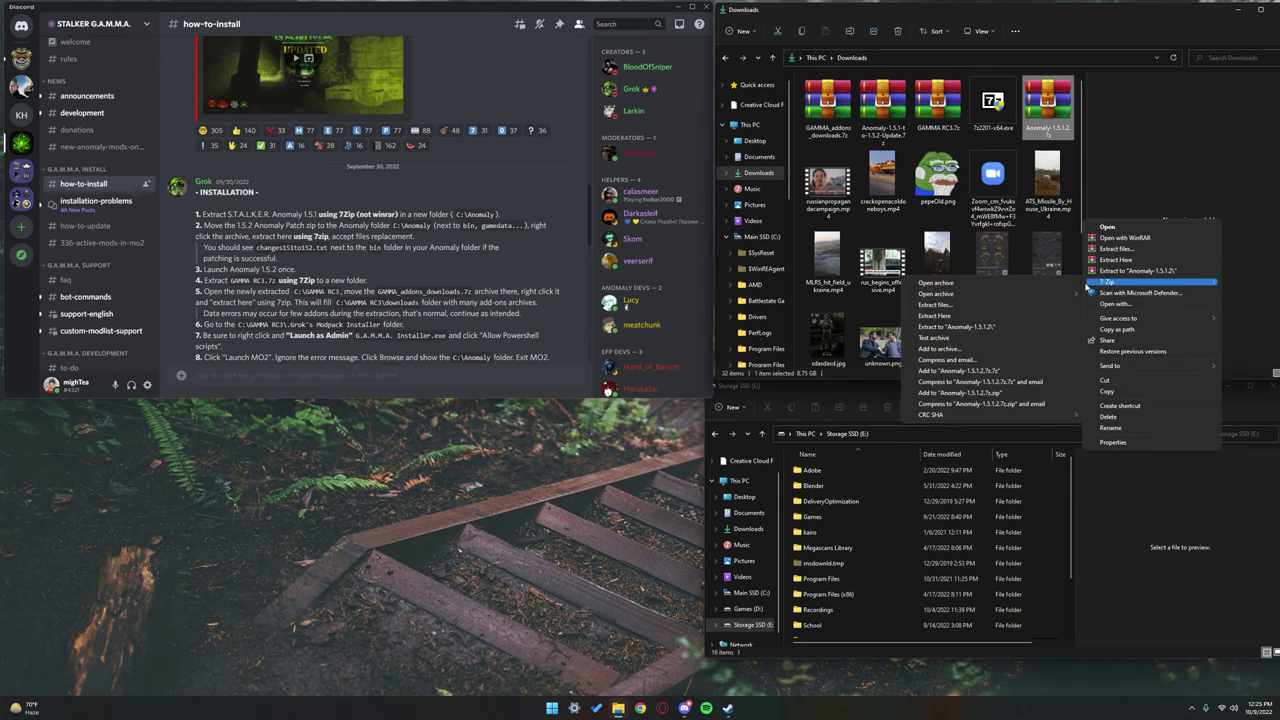
left_click(946, 311)
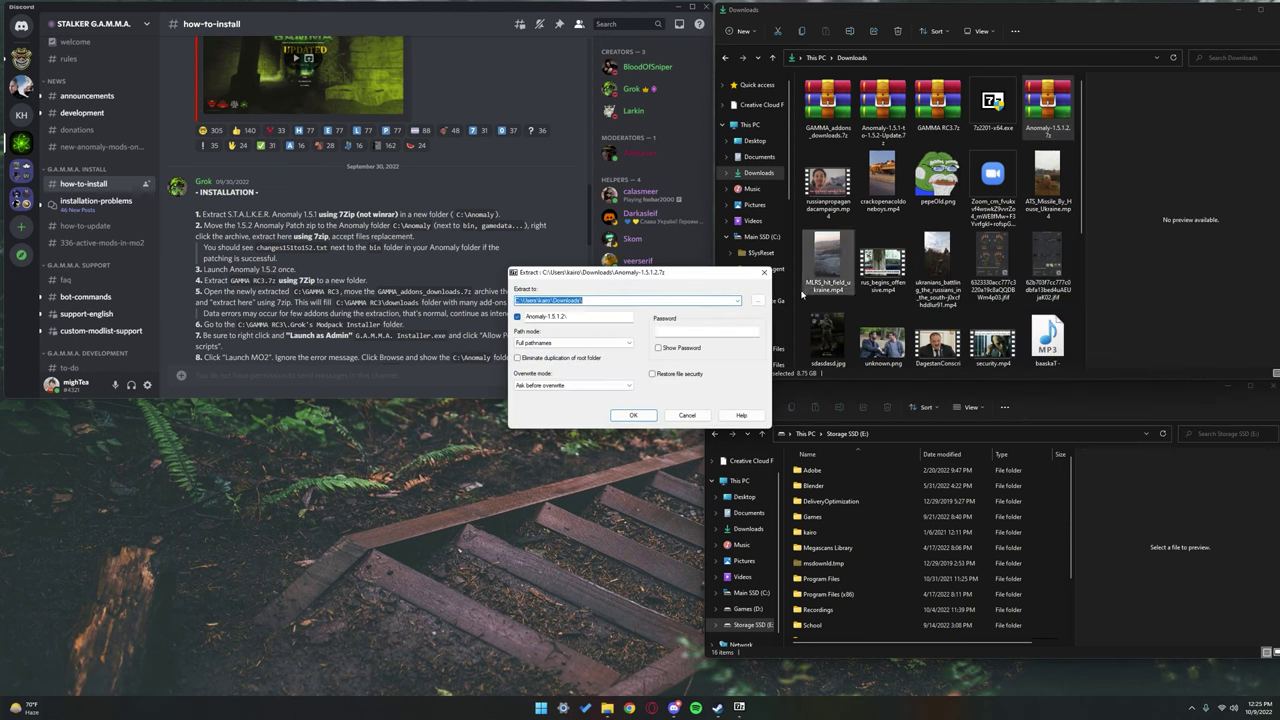
type("E:\\")
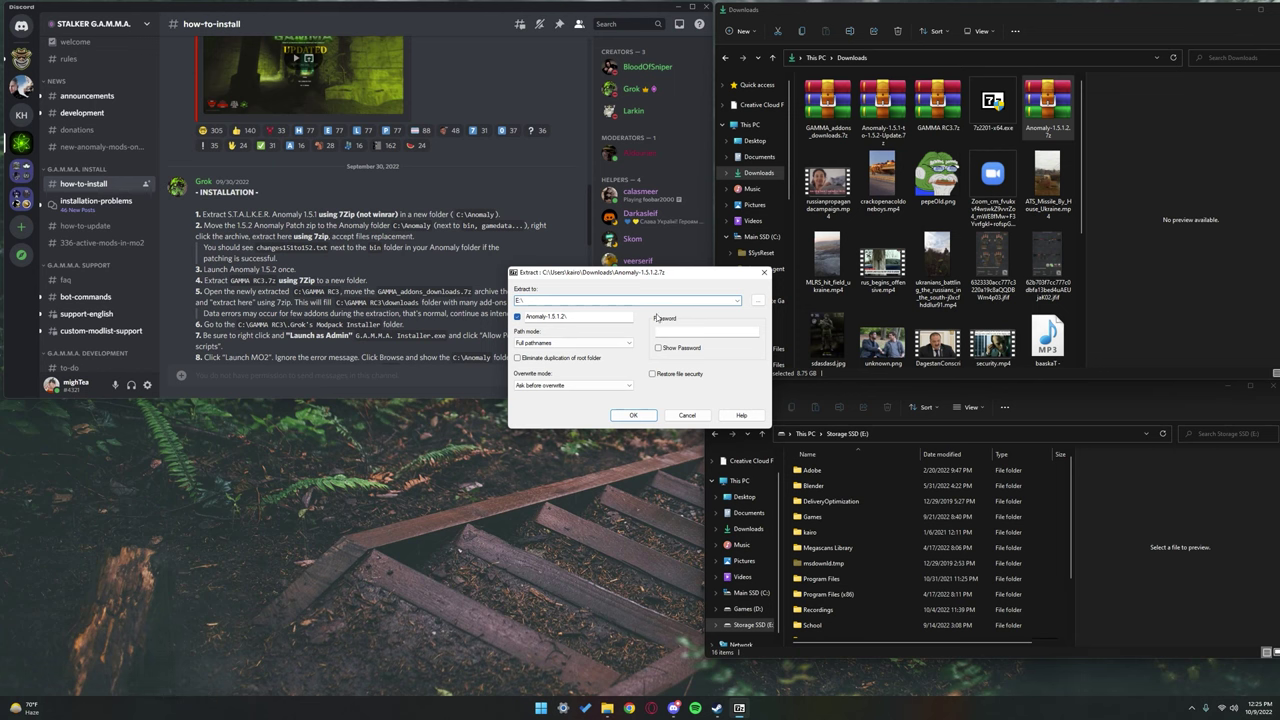
left_click(633, 416)
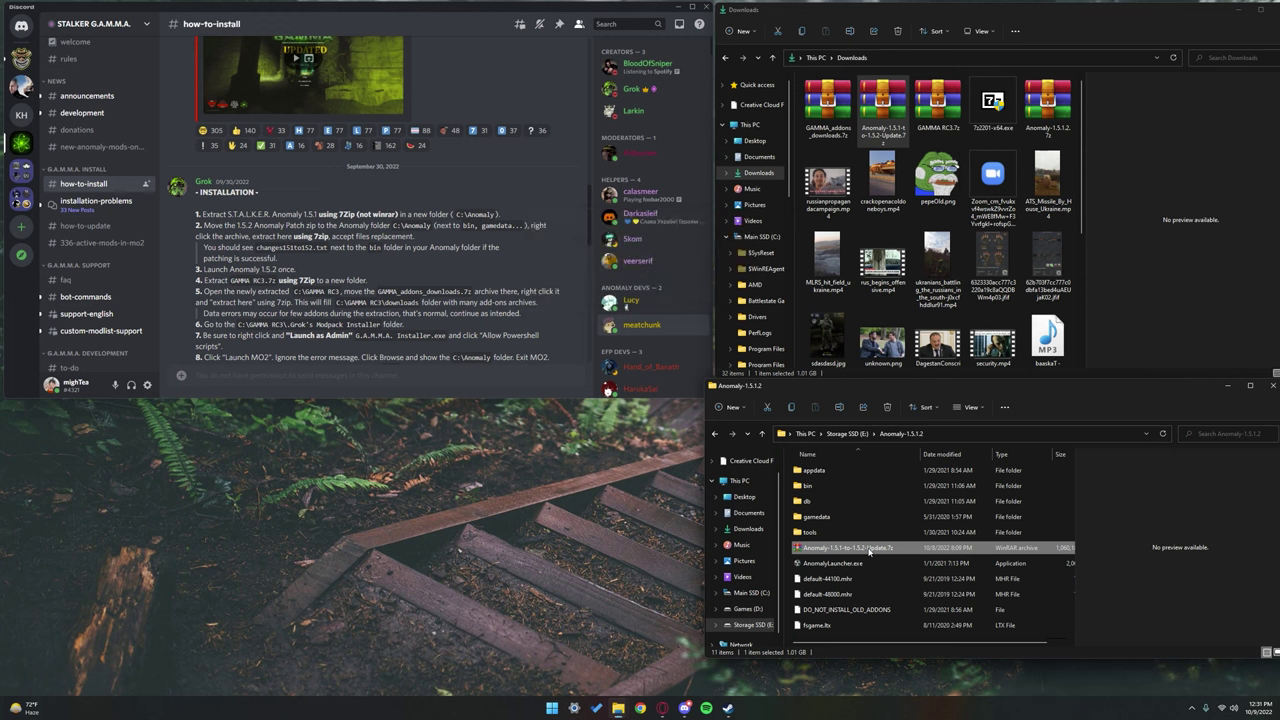
Extract Anomaly-1.5.1-to-1.5.2-Update.7z in place with 7-Zip inside Anomaly-1.5.1.2, replacing all existing files, and preview changes151to152.txt.
right_click(869, 551)
right_click(918, 550)
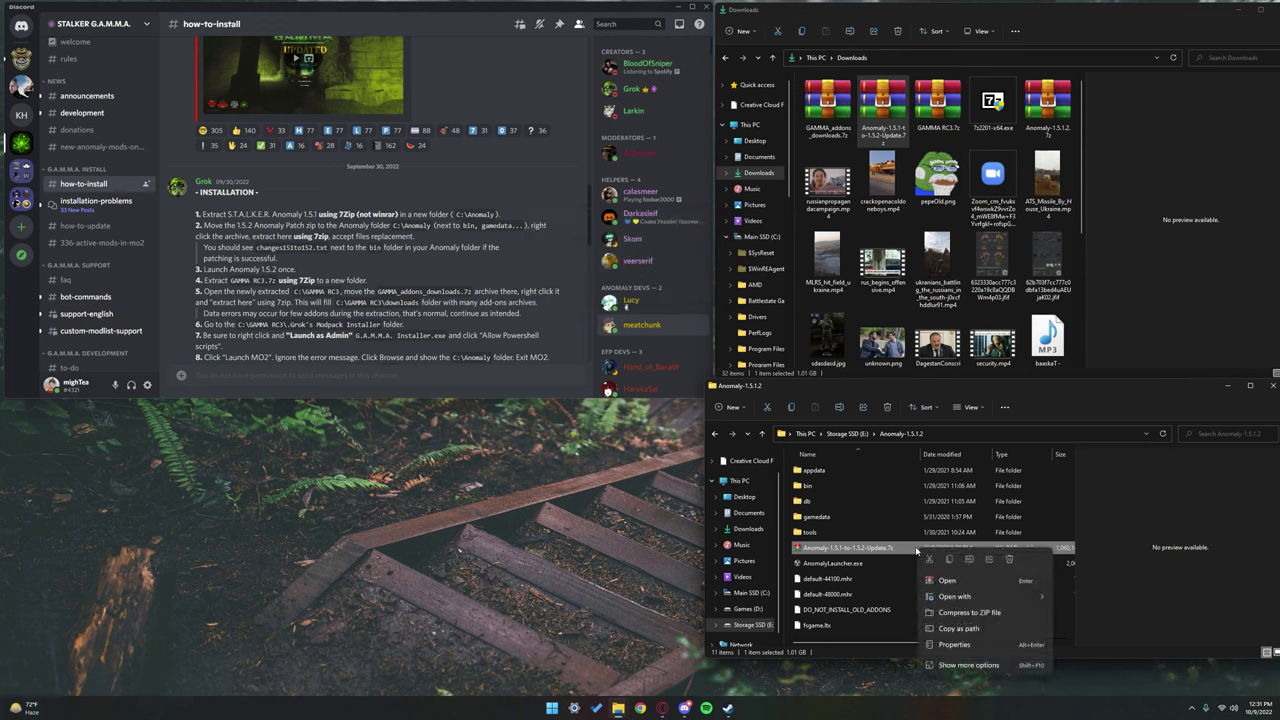
left_click(966, 664)
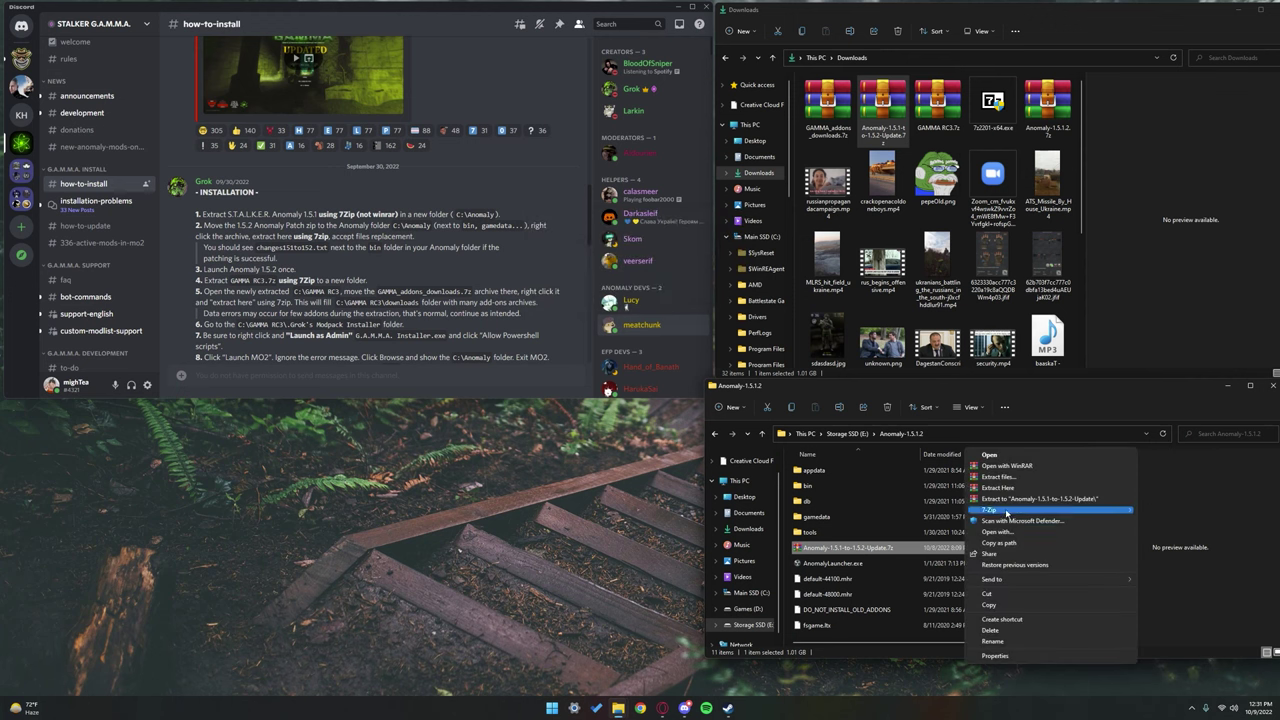
mouse_move(1006, 511)
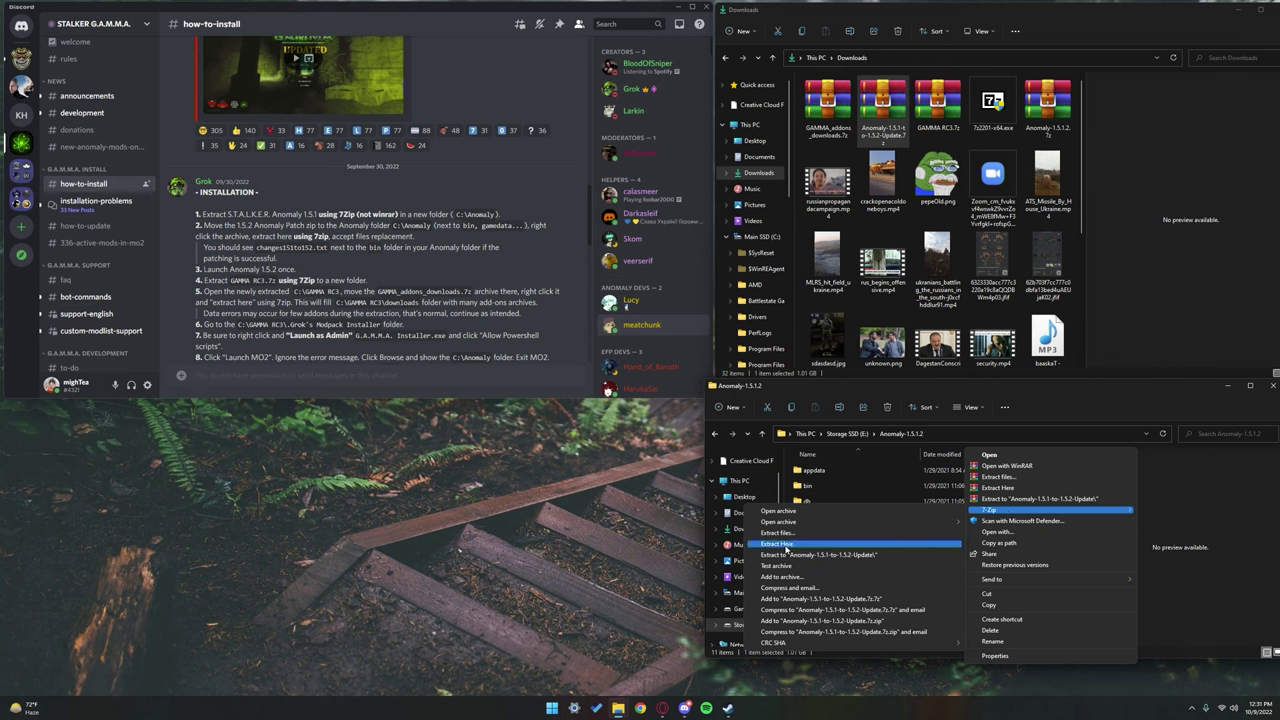
left_click(785, 548)
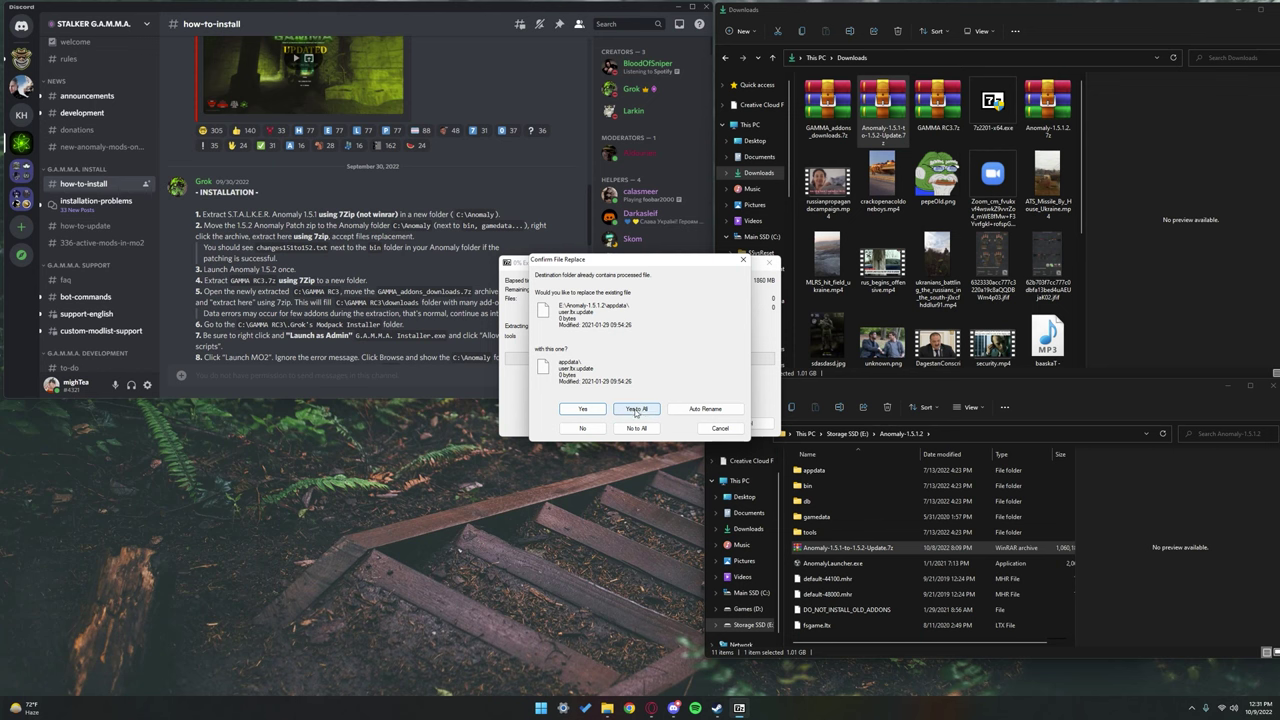
left_click(636, 410)
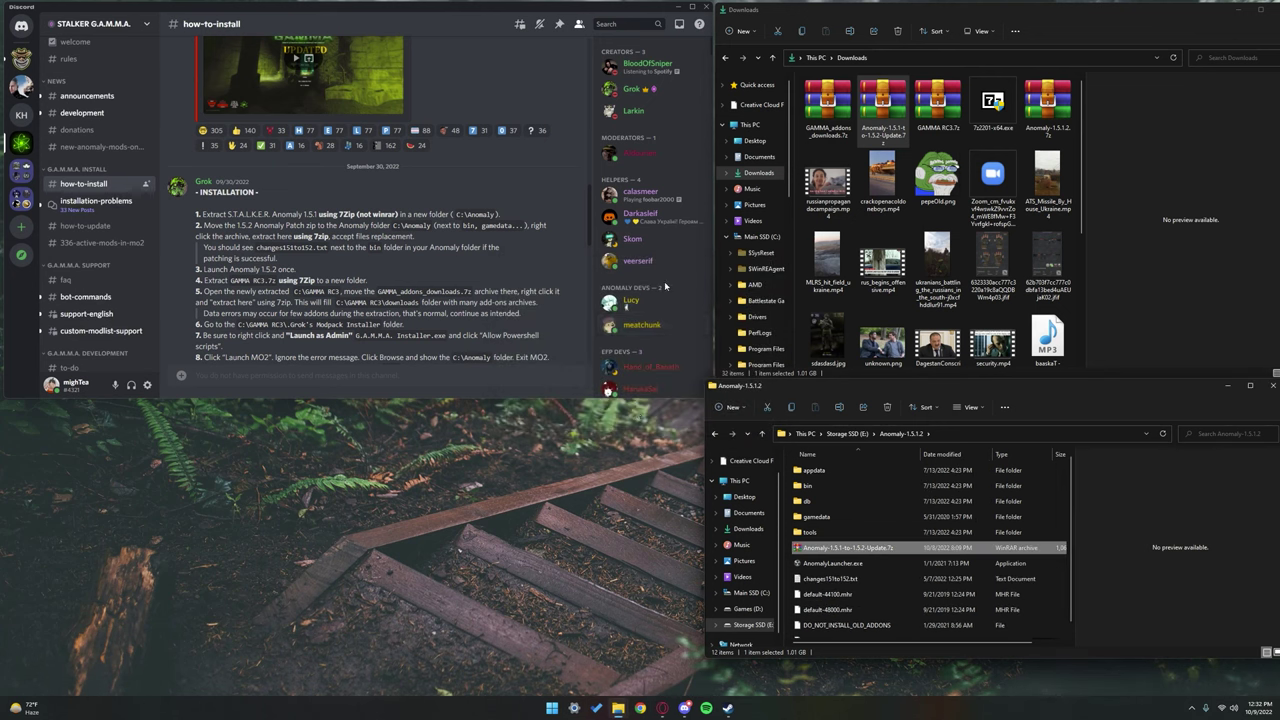
left_click(844, 581)
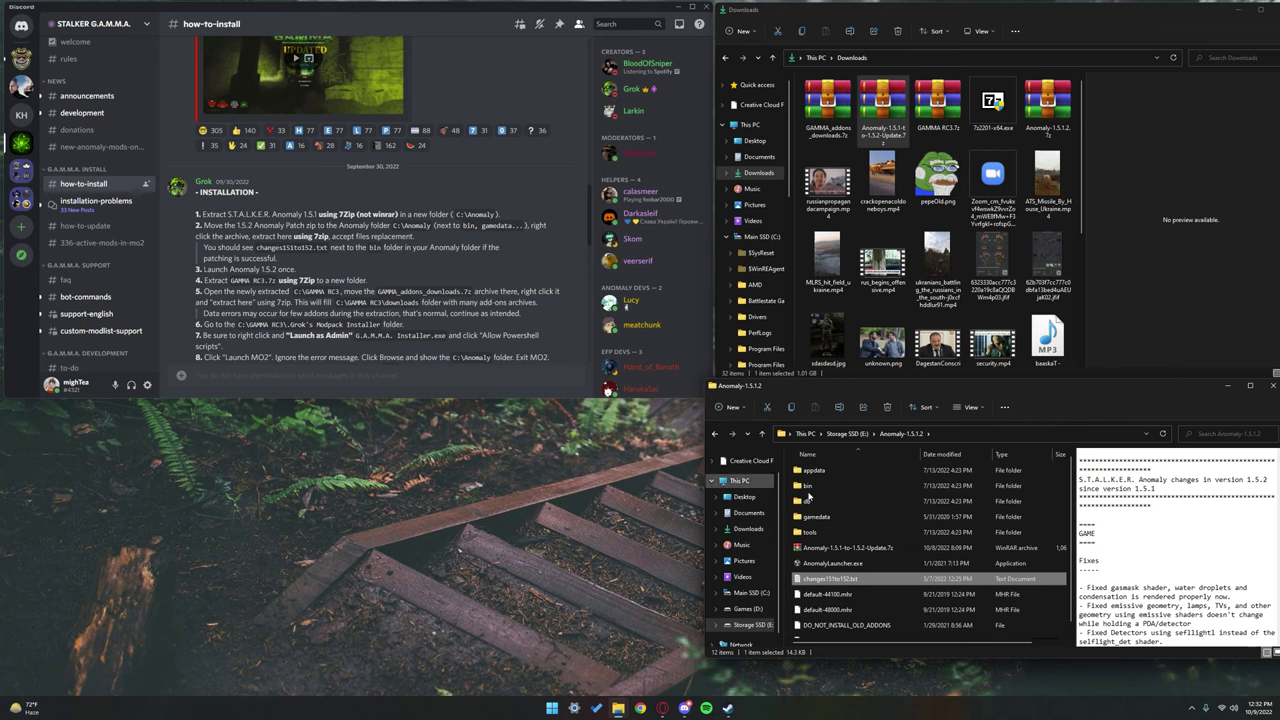
Run AnomalyLauncher.exe, start S.T.A.L.K.E.R. Anomaly once, and exit from its main menu to Windows.
left_click(853, 565)
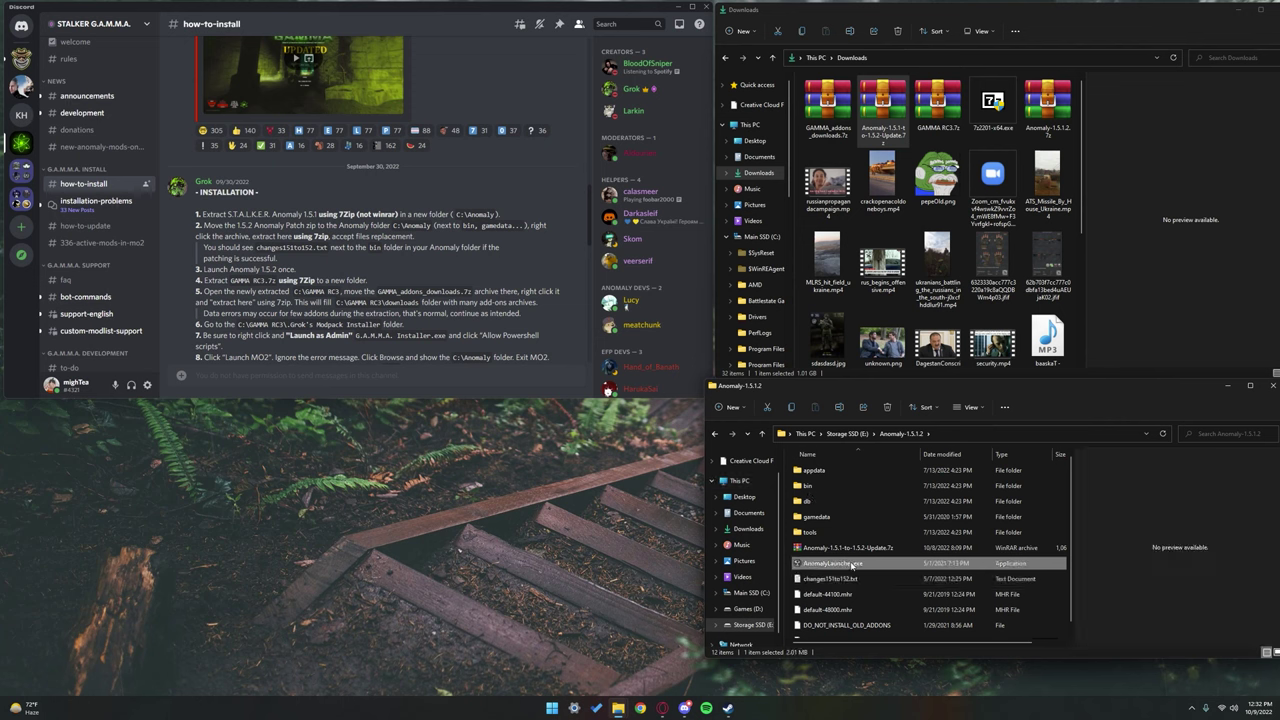
double_click(853, 565)
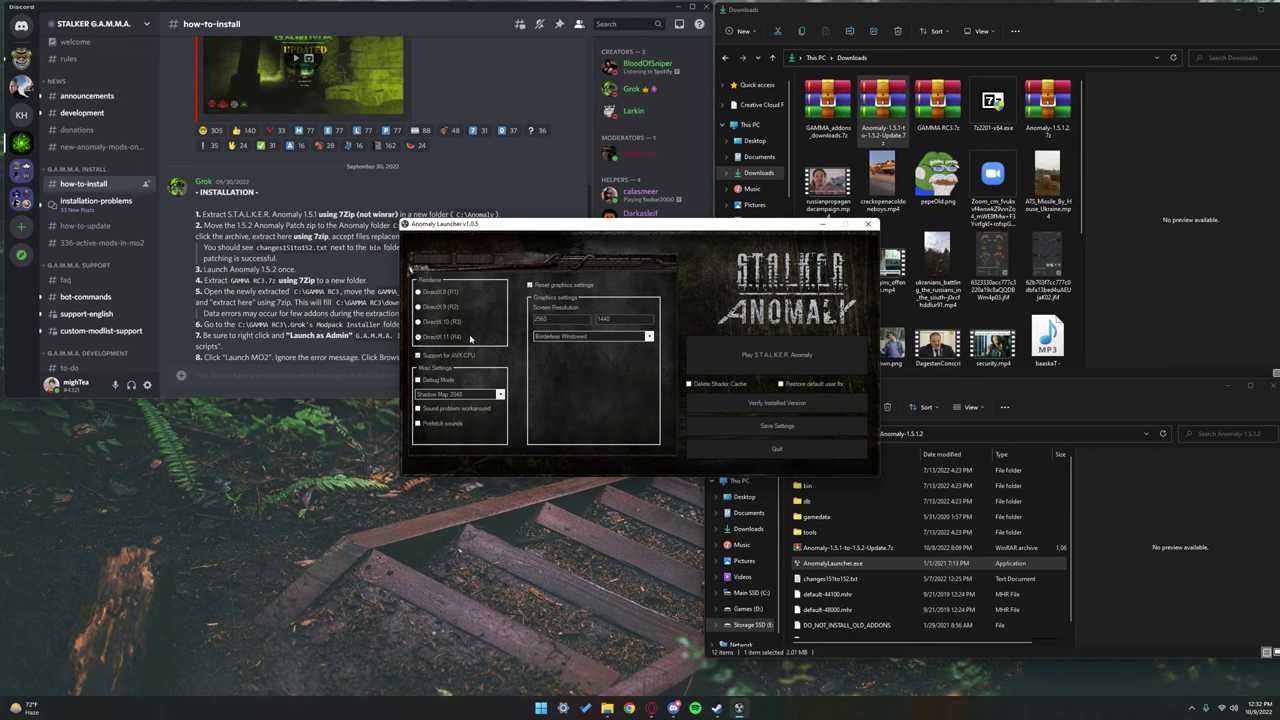
left_click(831, 366)
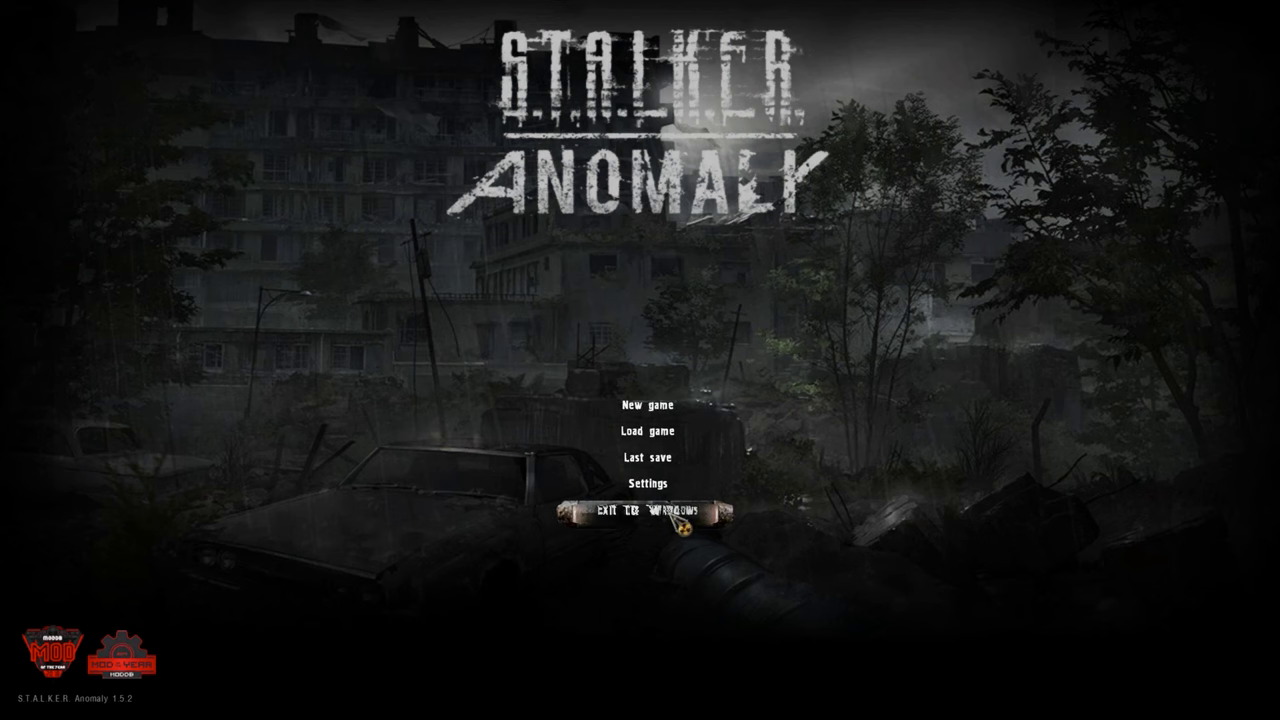
left_click(645, 510)
left_click(588, 450)
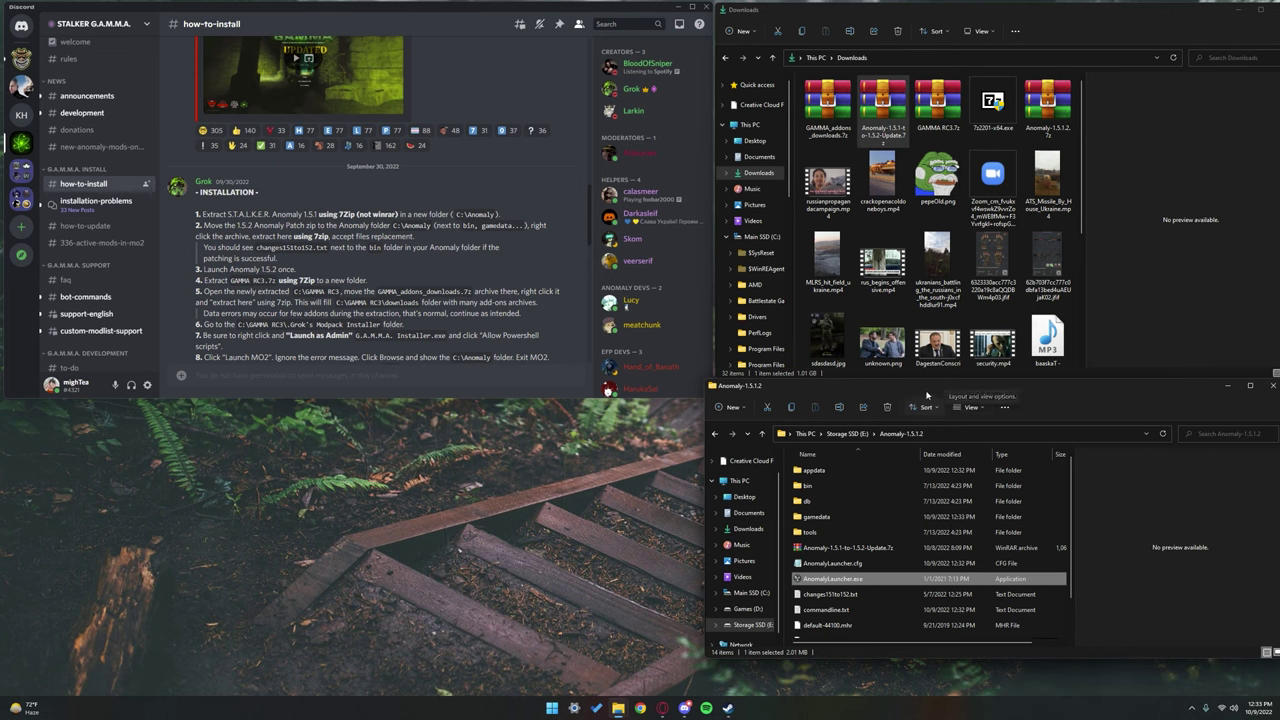
Extract GAMMA RC3.7z from Downloads with 7-Zip into a GAMMA RC3 folder on E:\, and show the root of that drive.
left_click(943, 113)
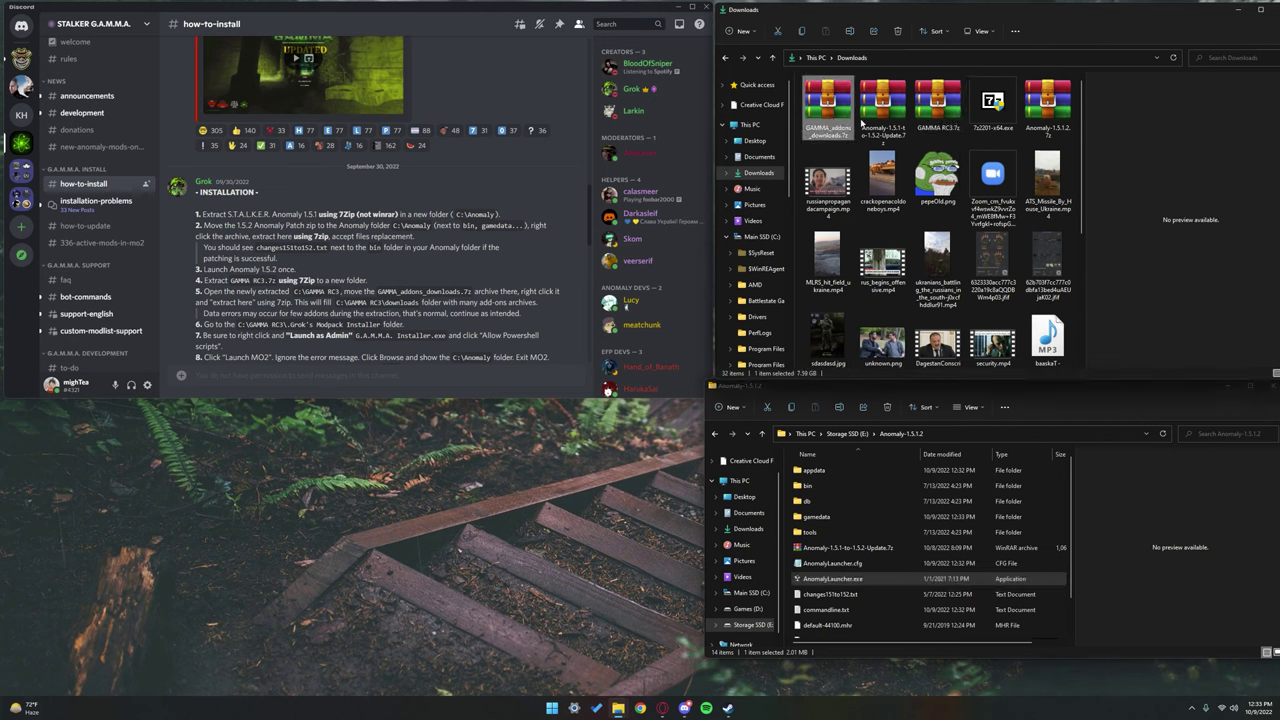
right_click(940, 110)
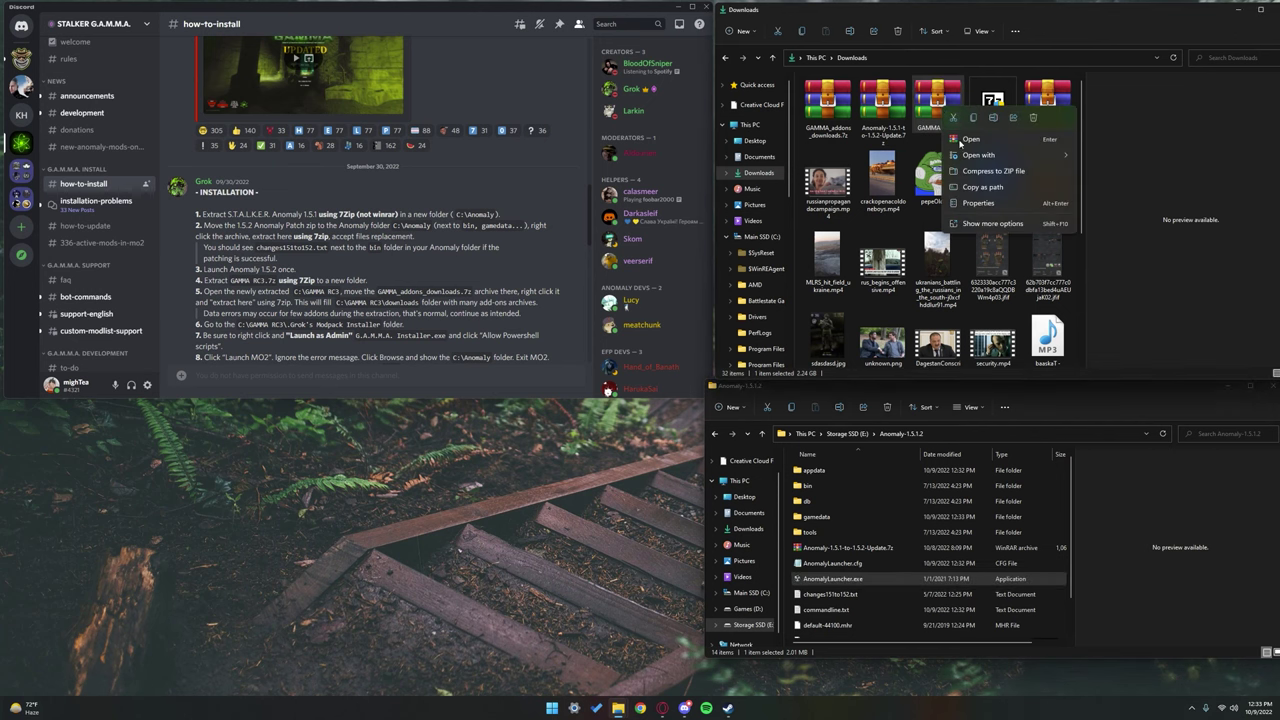
left_click(990, 222)
mouse_move(1029, 279)
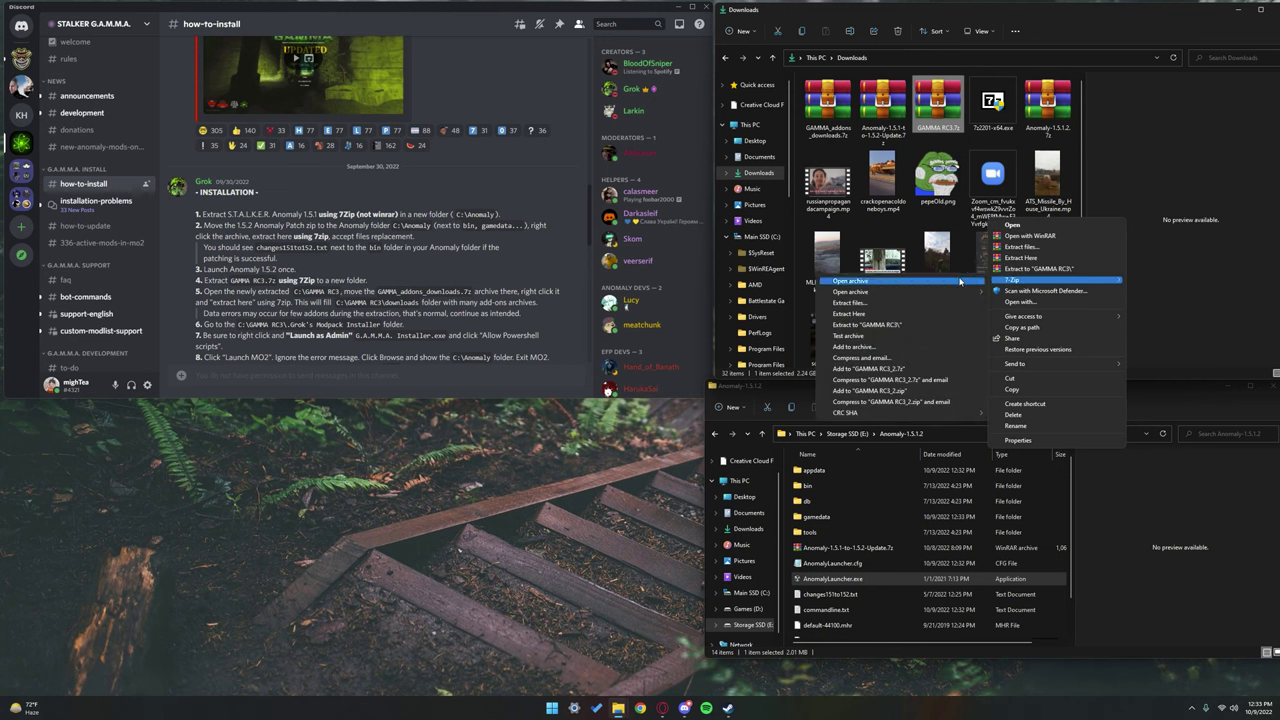
left_click(887, 305)
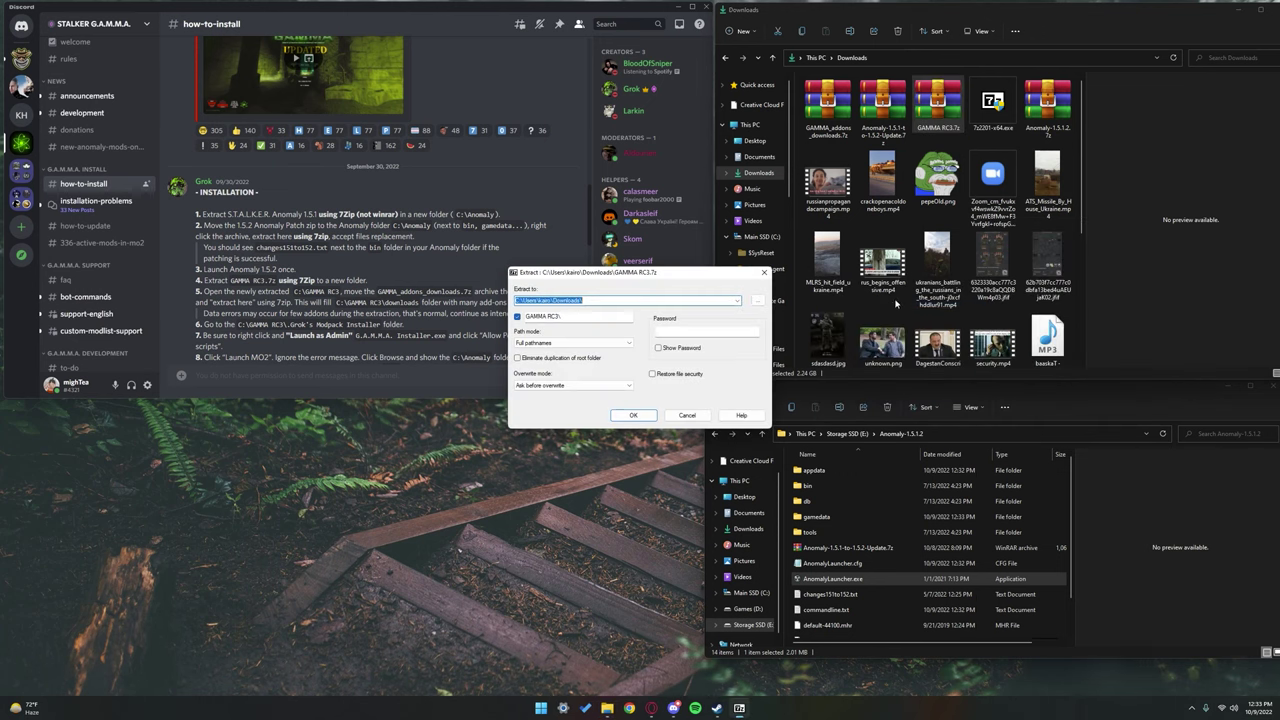
type("E:\\")
left_click(634, 416)
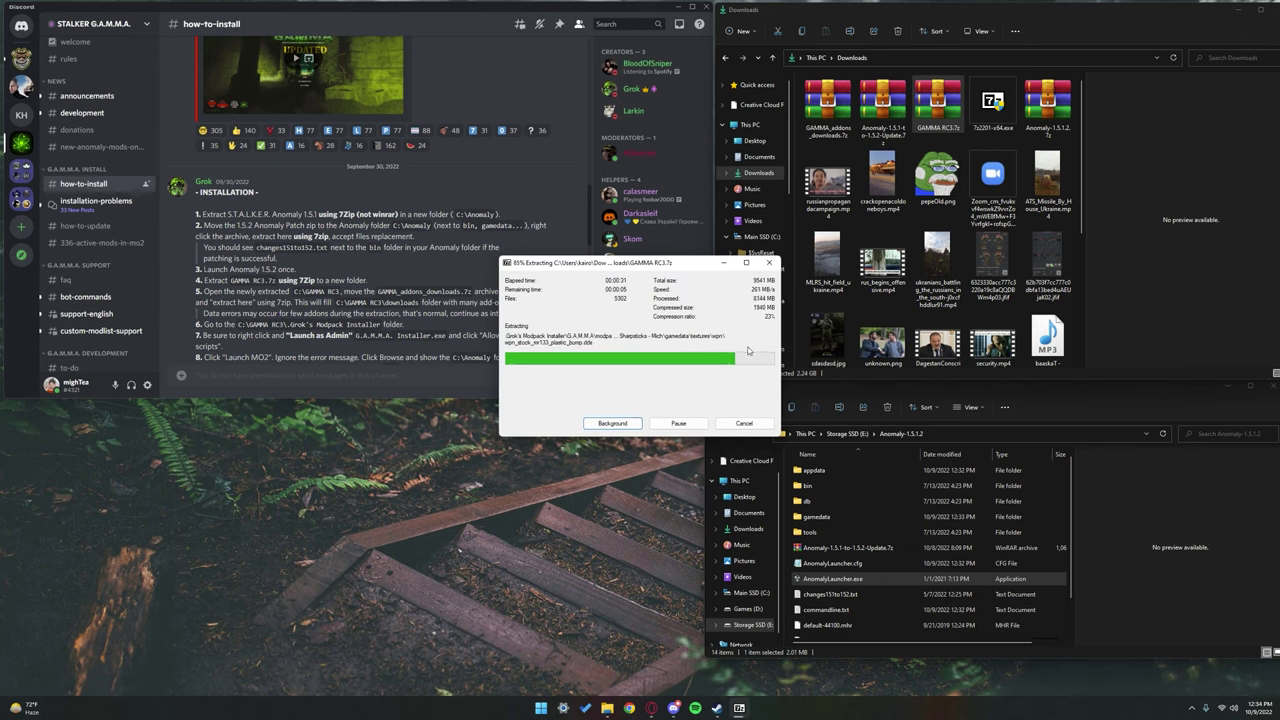
left_click_drag(694, 270, 700, 312)
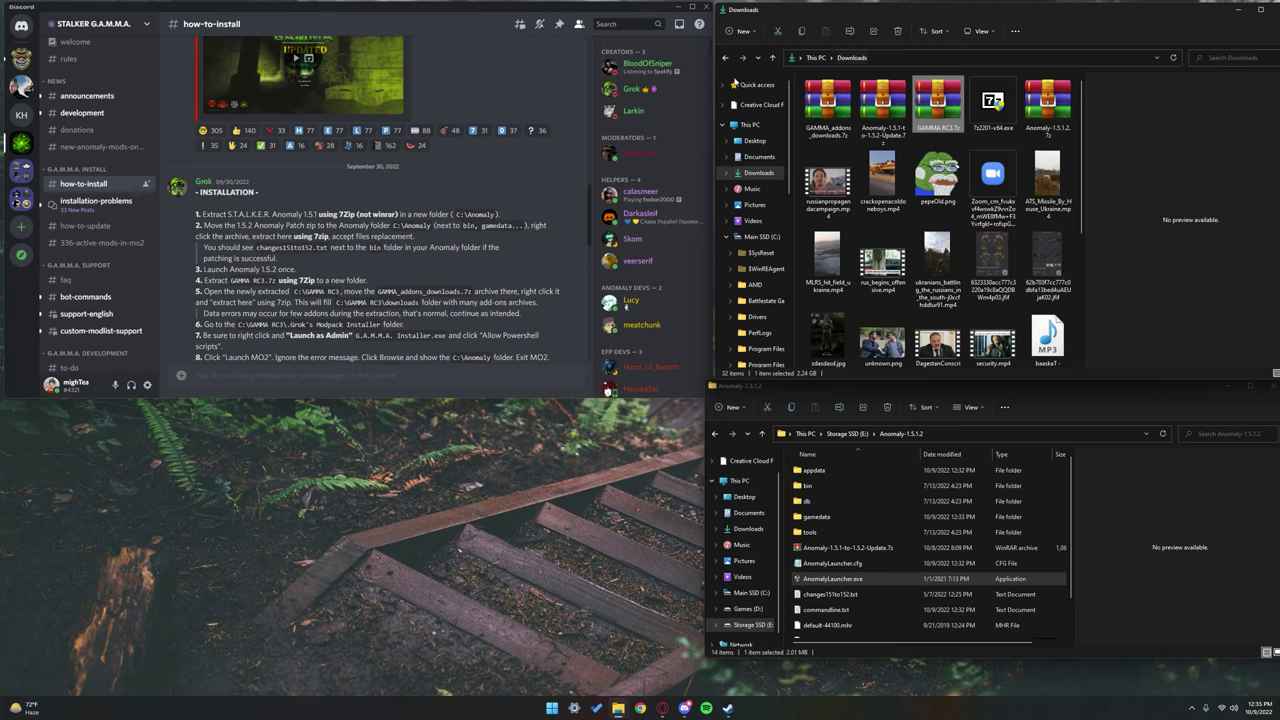
left_click(846, 434)
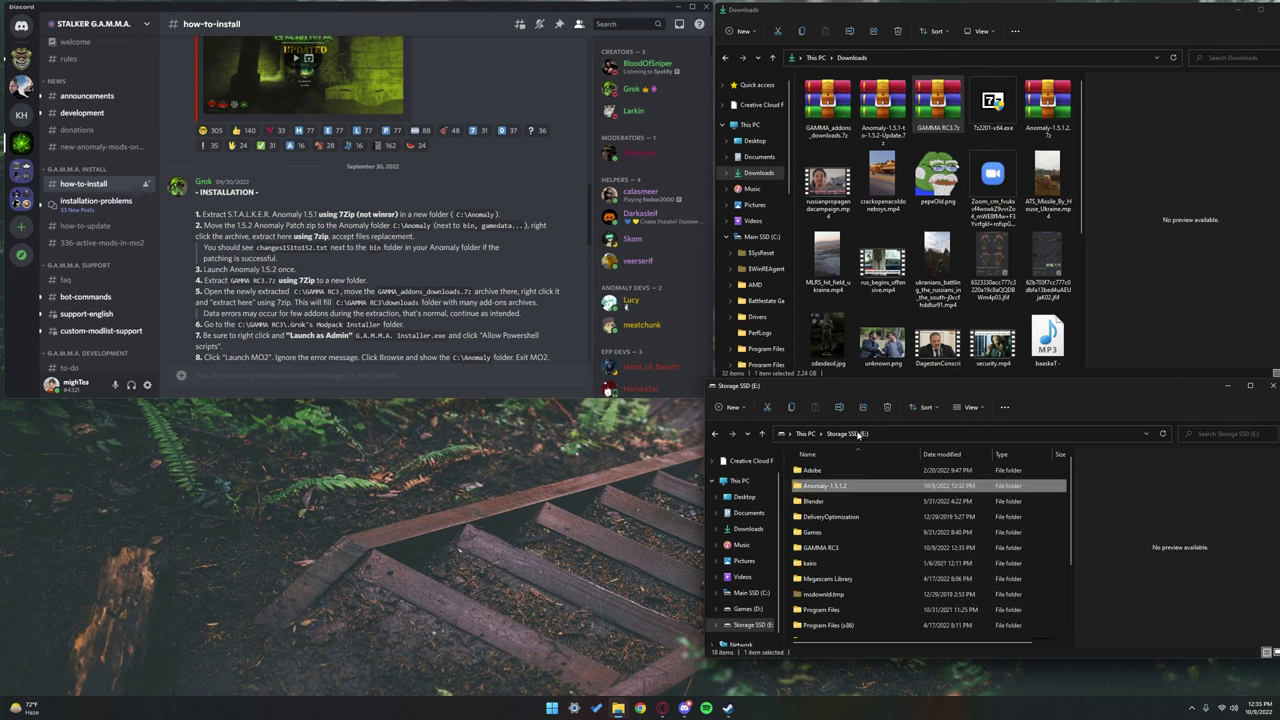
Copy GAMMA_addons_downloads.7z from Downloads into the GAMMA RC3 folder on E:\ and locate the copy there.
double_click(821, 551)
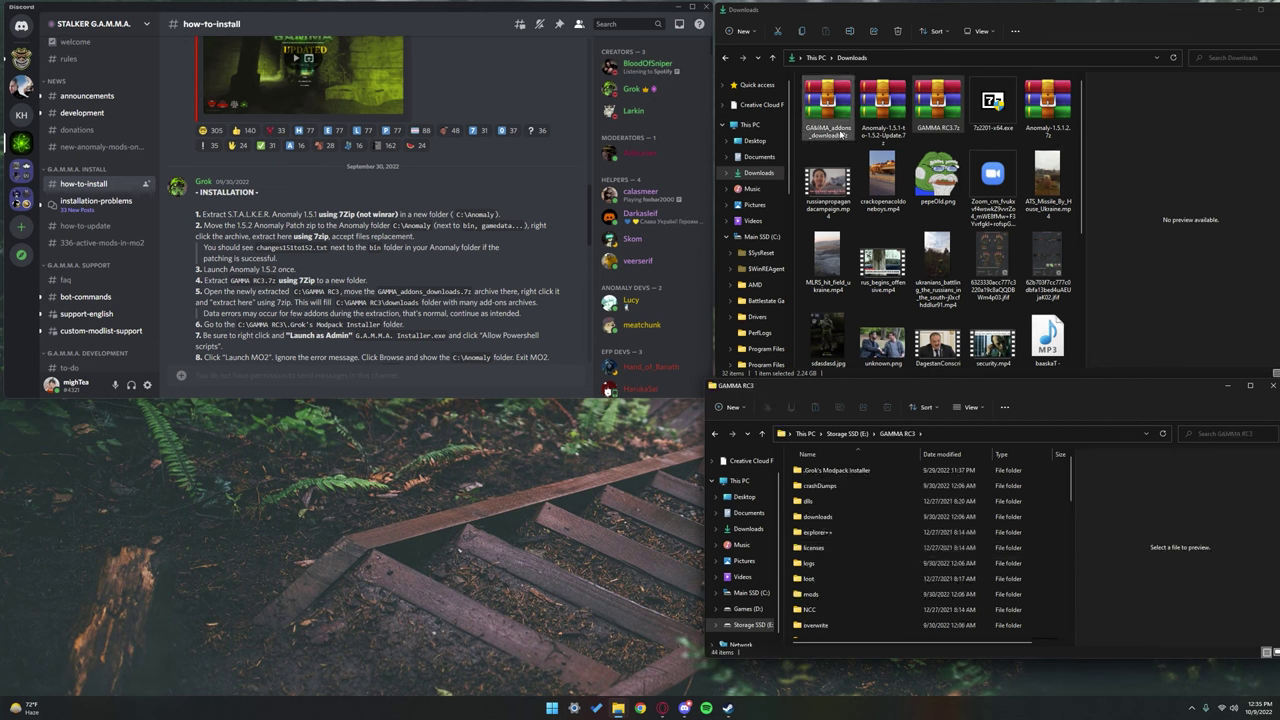
left_click_drag(841, 122, 901, 435)
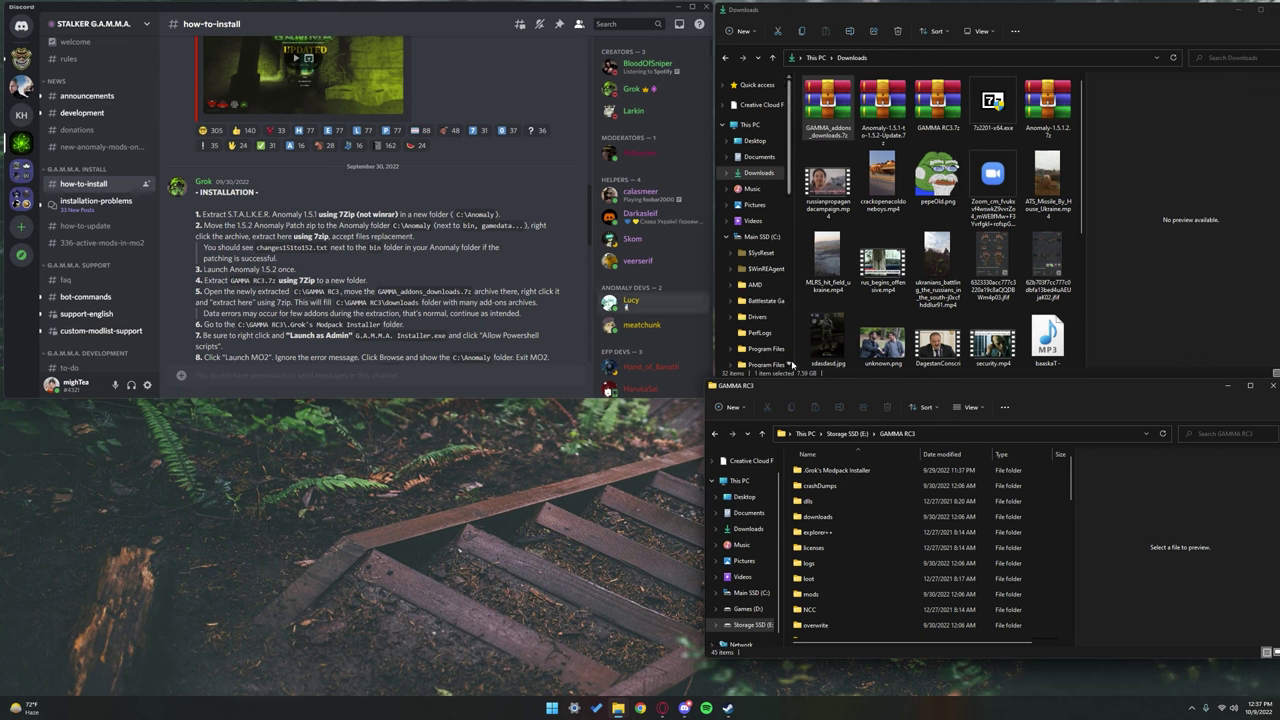
scroll(900, 510, "down", 2)
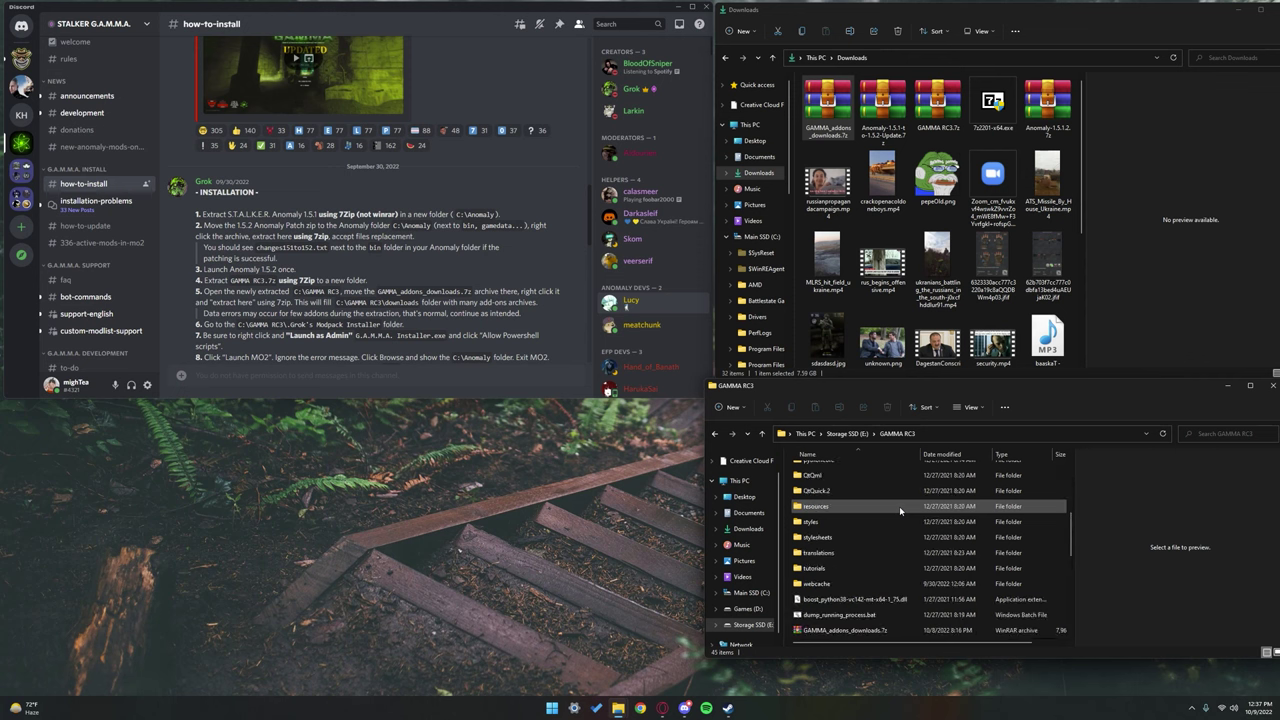
scroll(873, 507, "down", 5)
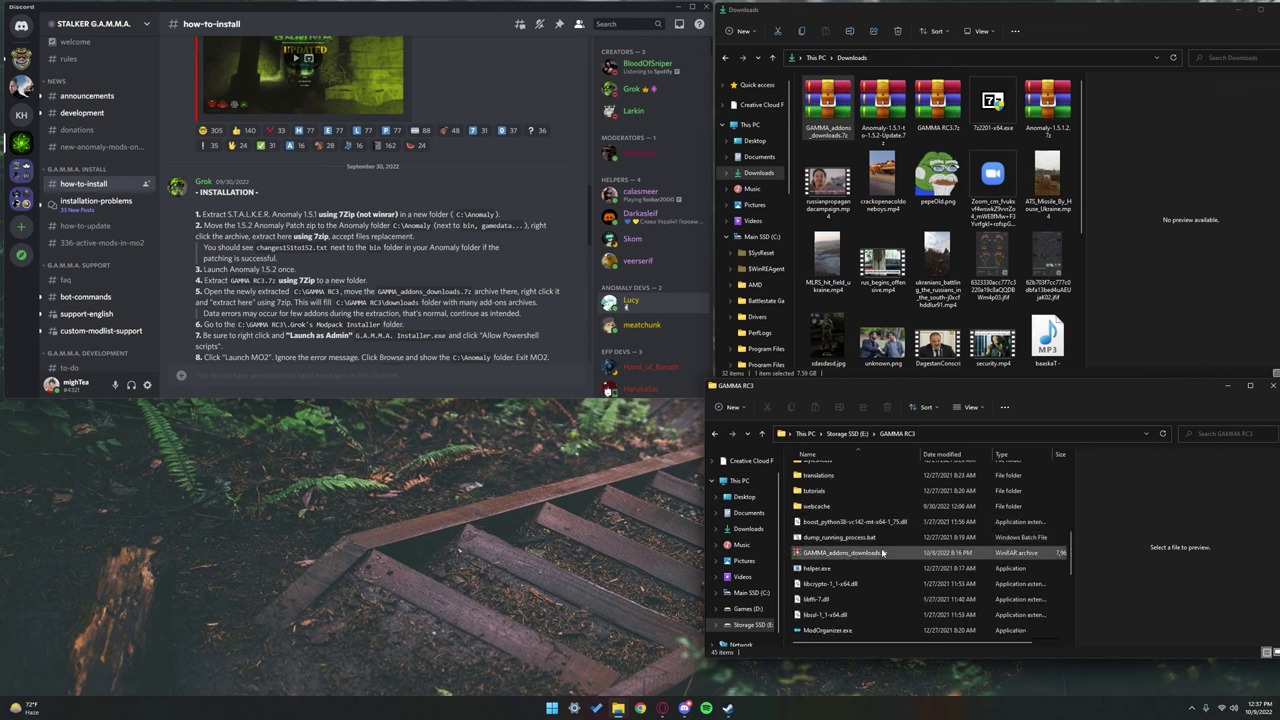
Extract GAMMA_addons_downloads.7z in place with 7-Zip inside GAMMA RC3 and close the extraction window when it finishes.
left_click(850, 552)
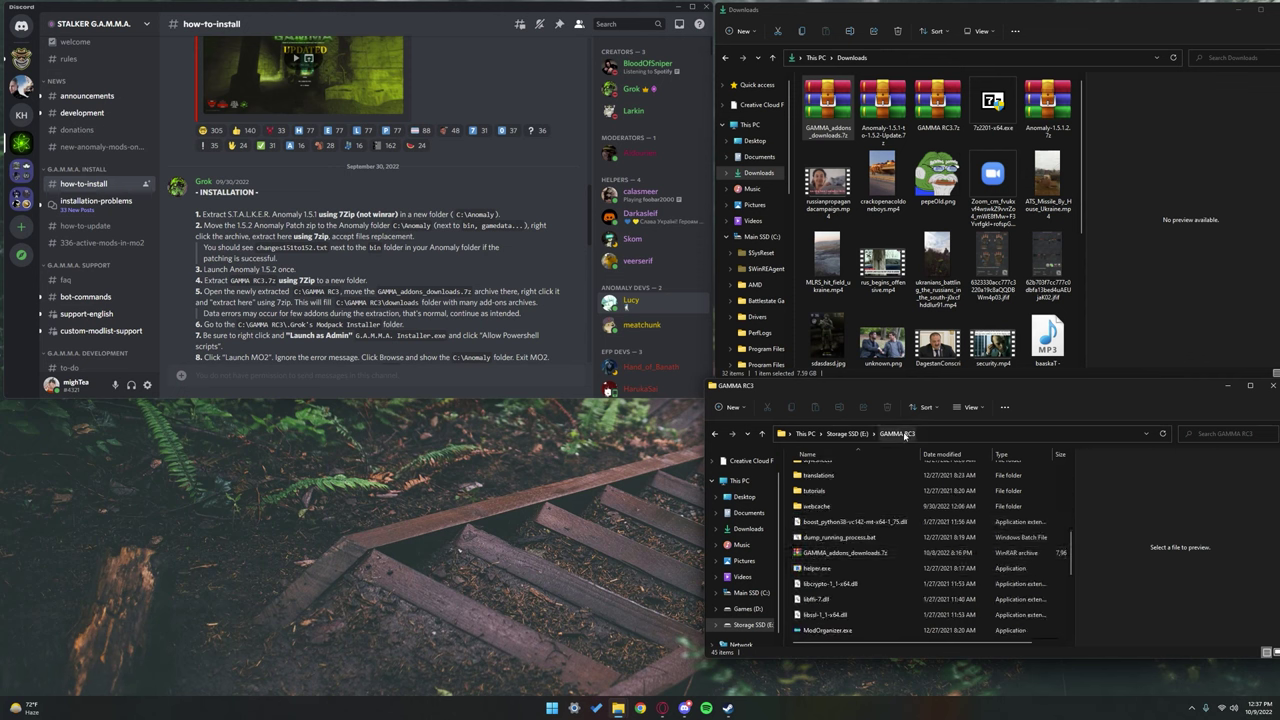
left_click(852, 555)
right_click(852, 556)
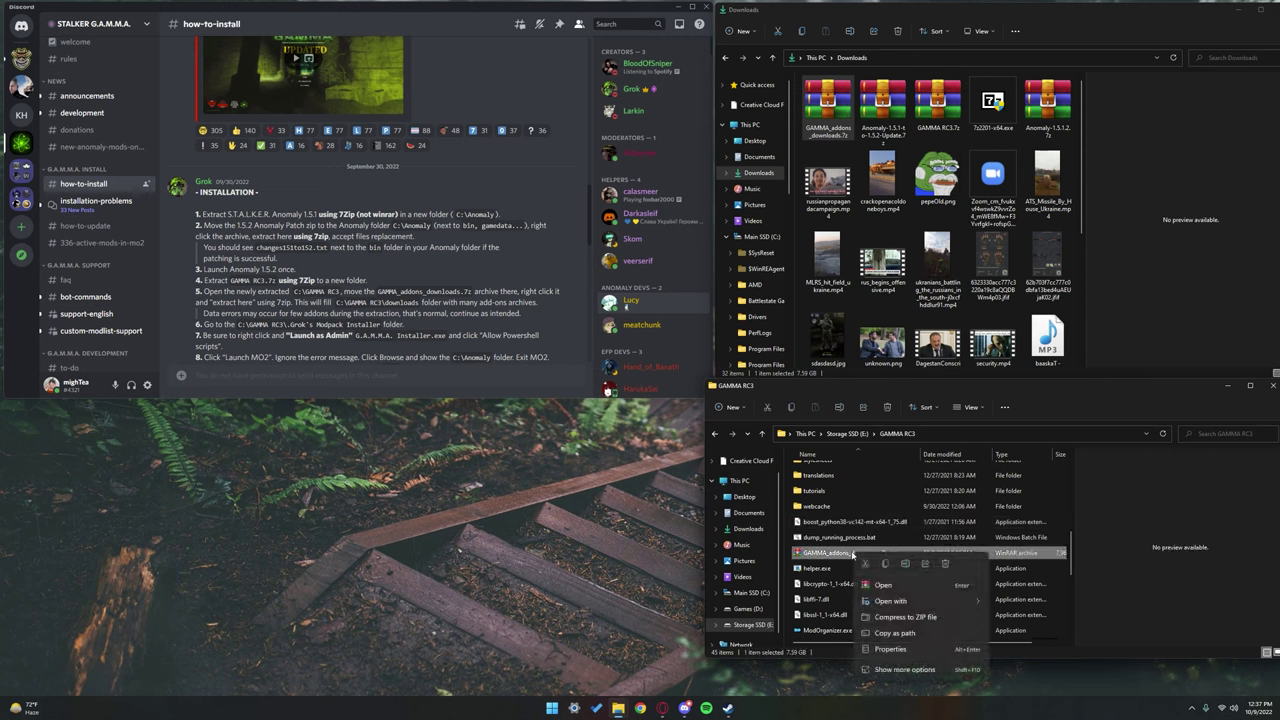
left_click(912, 668)
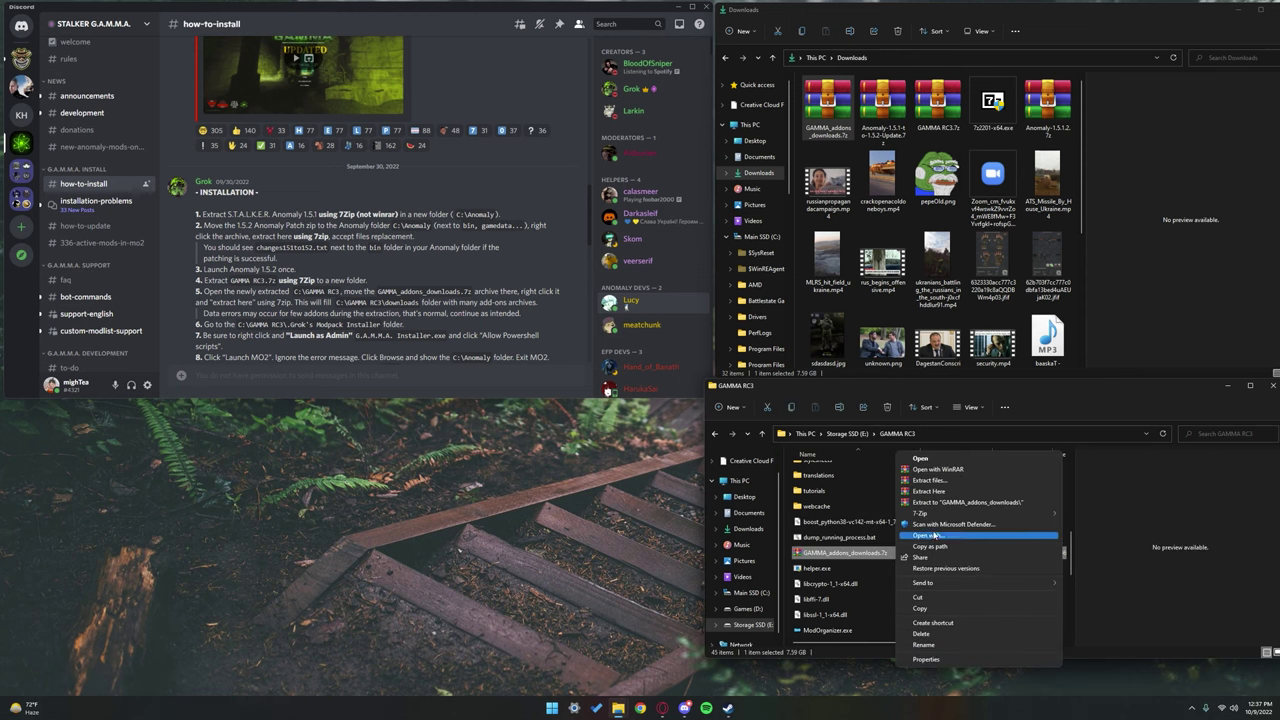
mouse_move(934, 515)
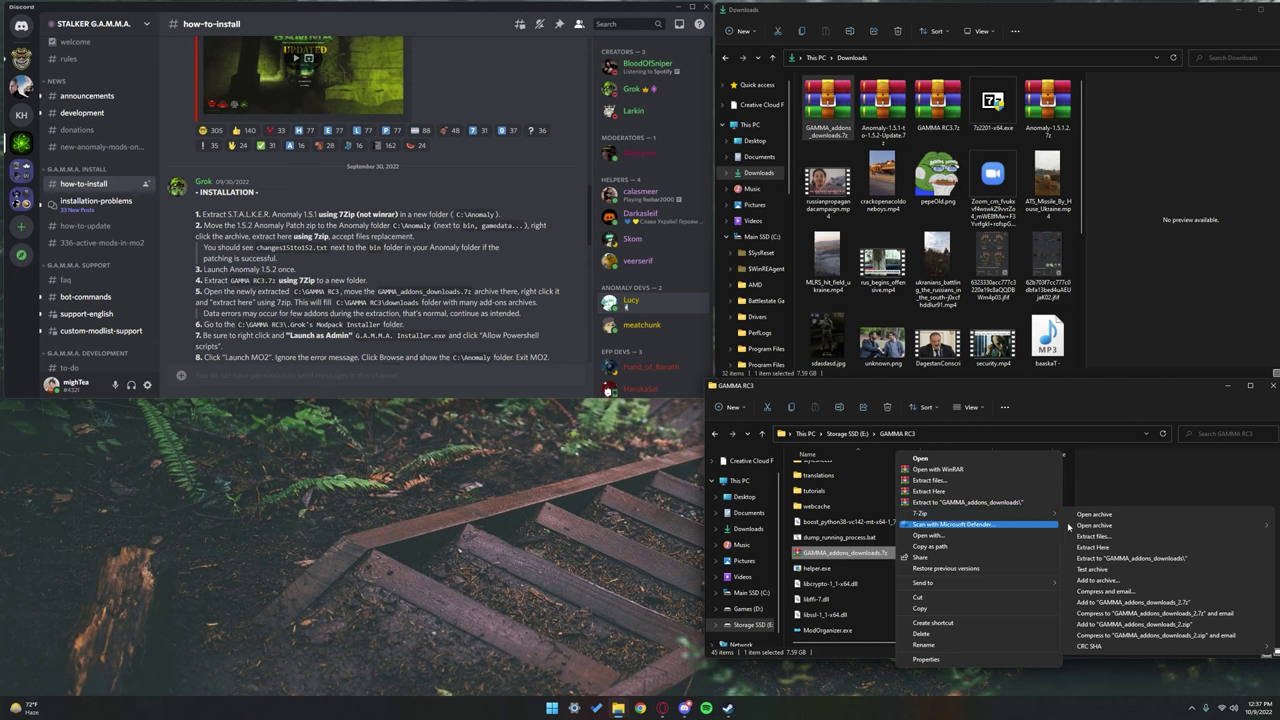
left_click(1096, 548)
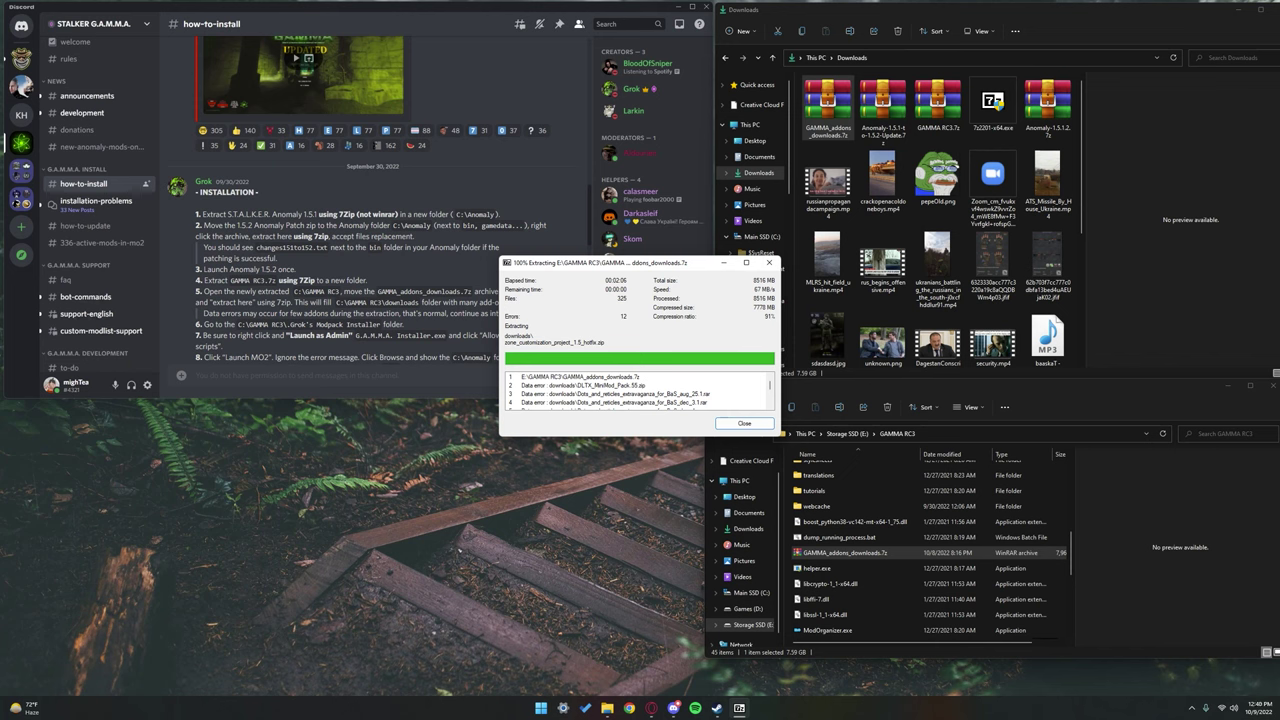
scroll(839, 516, "up", 4)
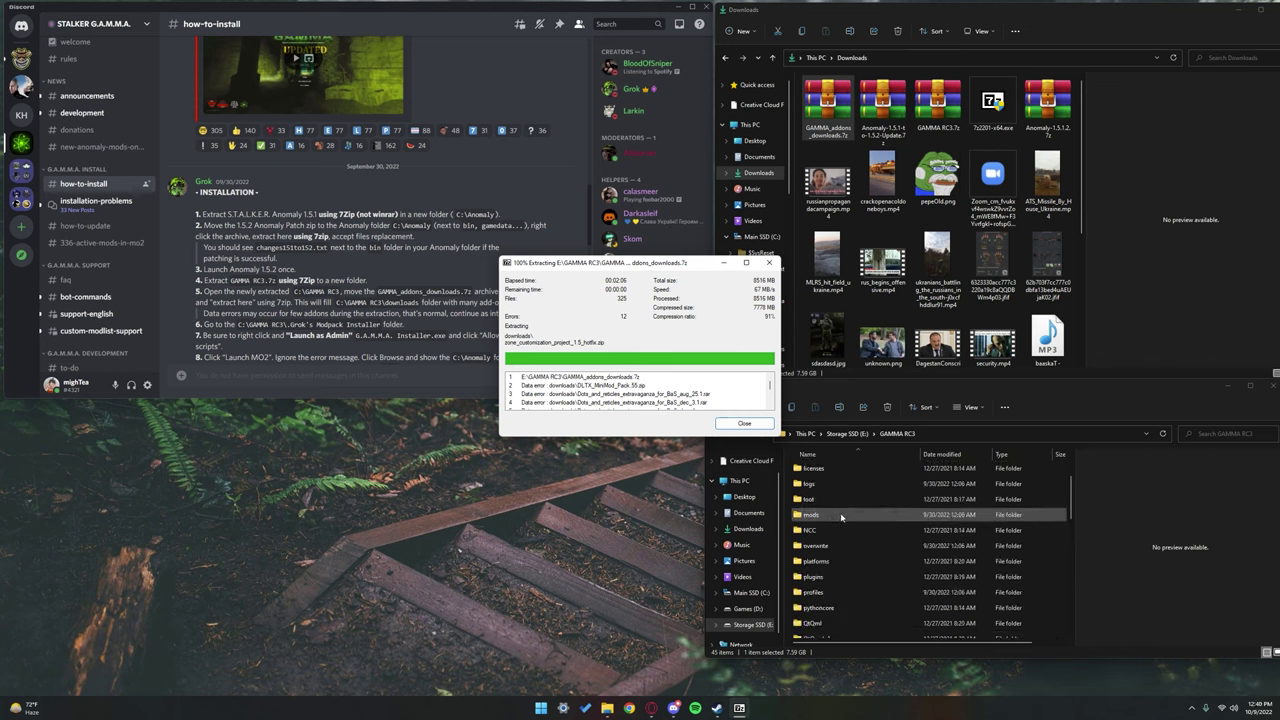
scroll(841, 517, "up", 2)
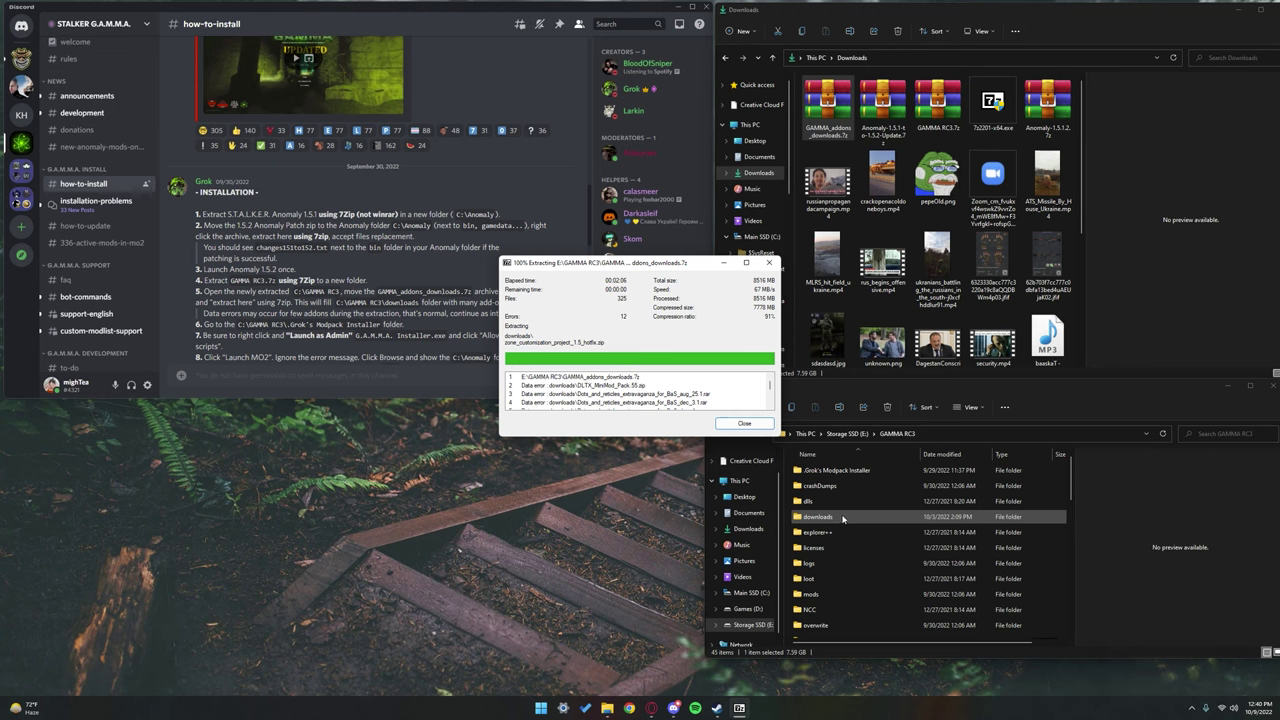
left_click(744, 424)
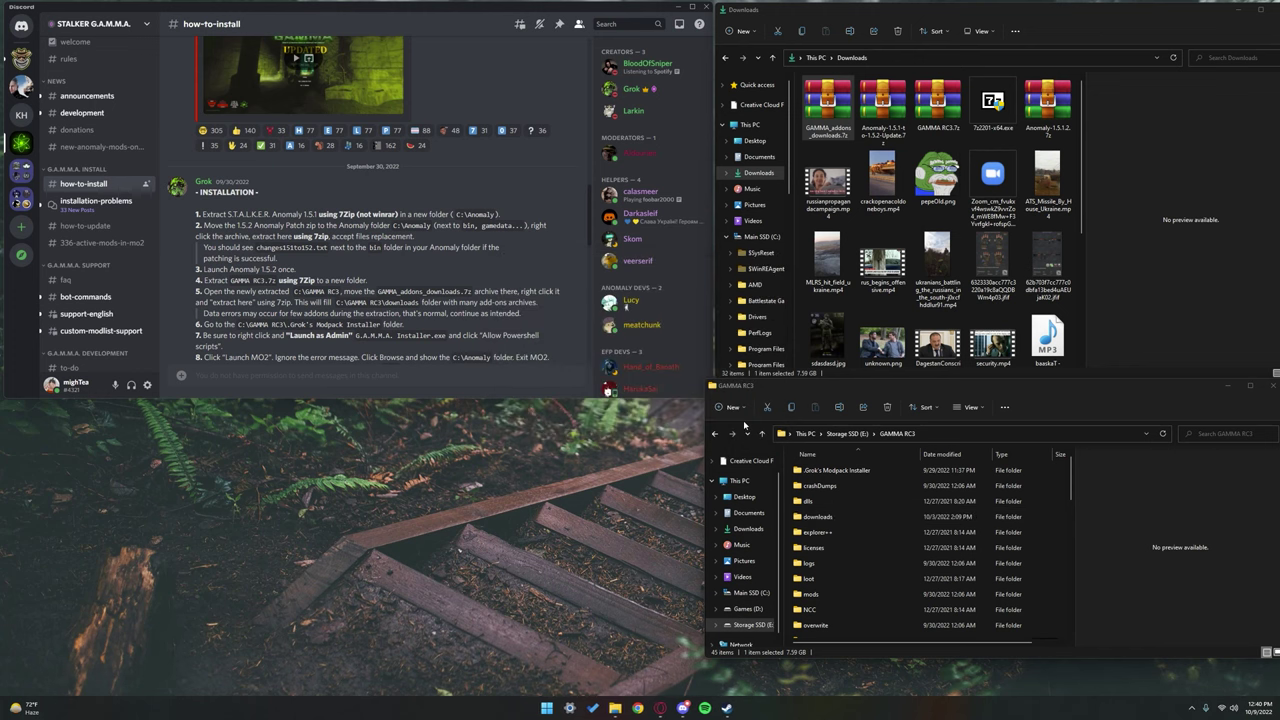
Check the extracted add-on archives in the downloads folder of GAMMA RC3, and return to the GAMMA RC3 folder.
double_click(818, 516)
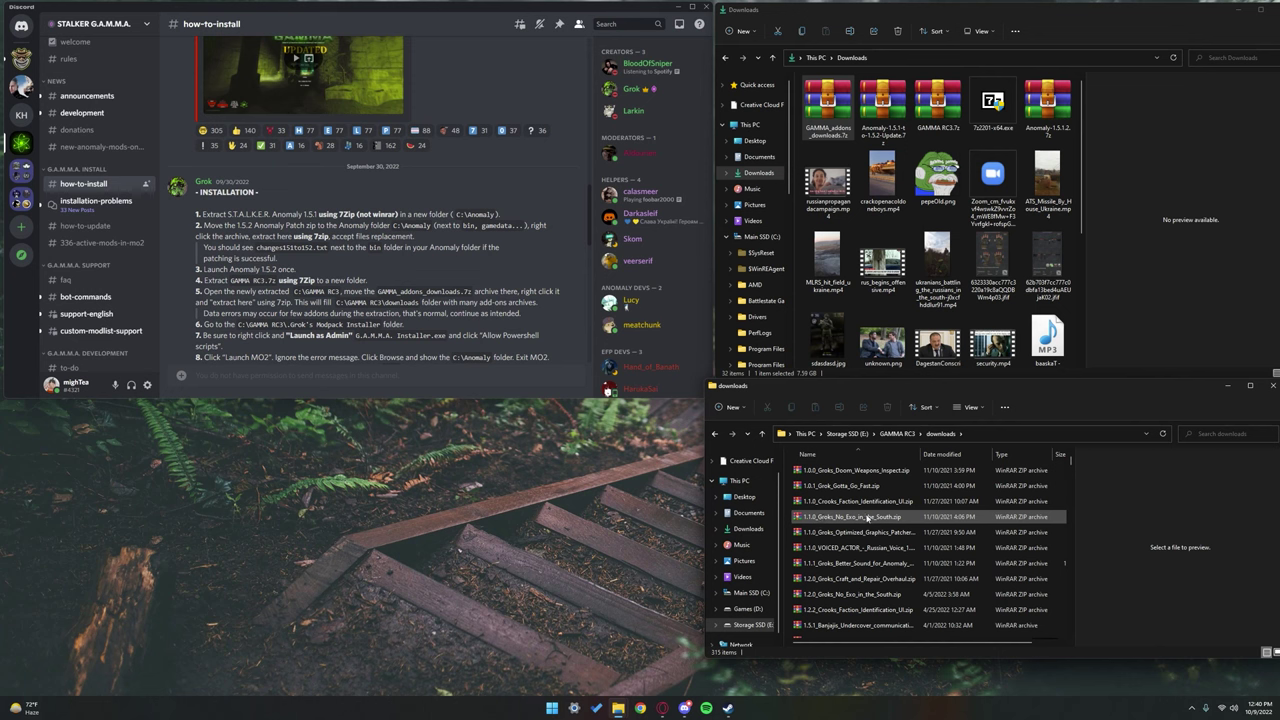
scroll(862, 550, "down", 3)
scroll(866, 556, "down", 20)
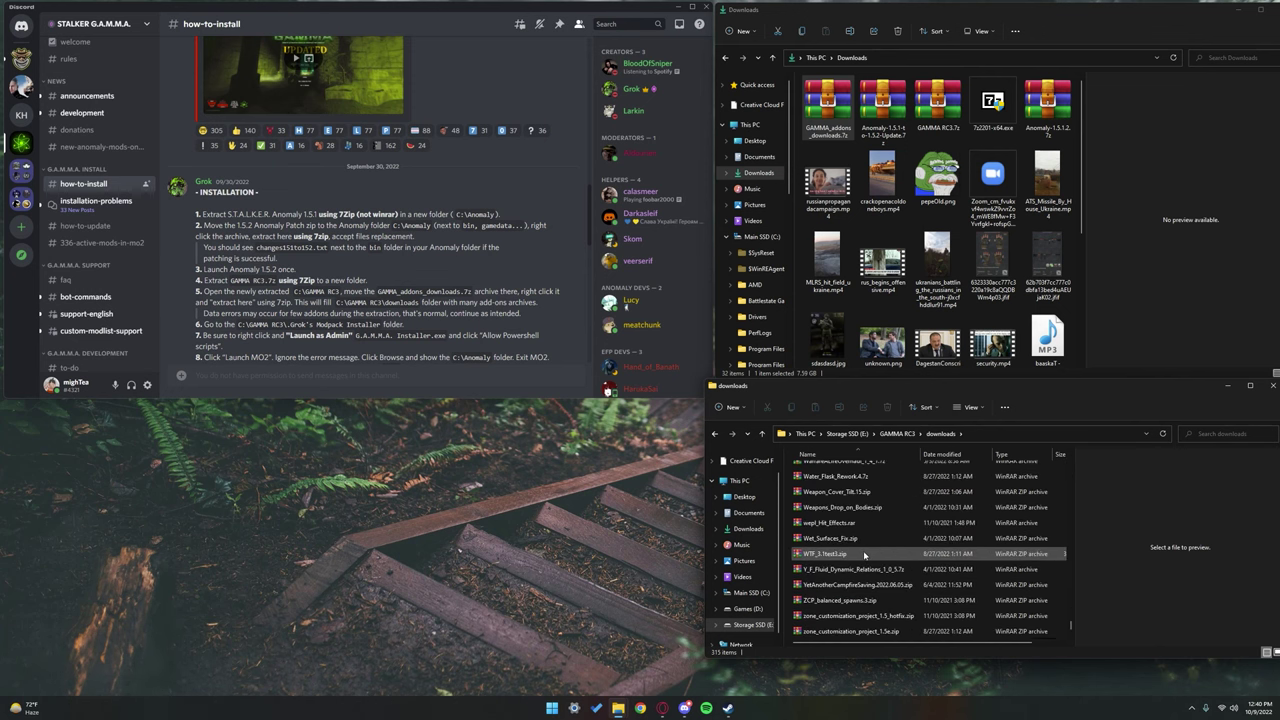
scroll(866, 552, "up", 15)
scroll(886, 537, "up", 20)
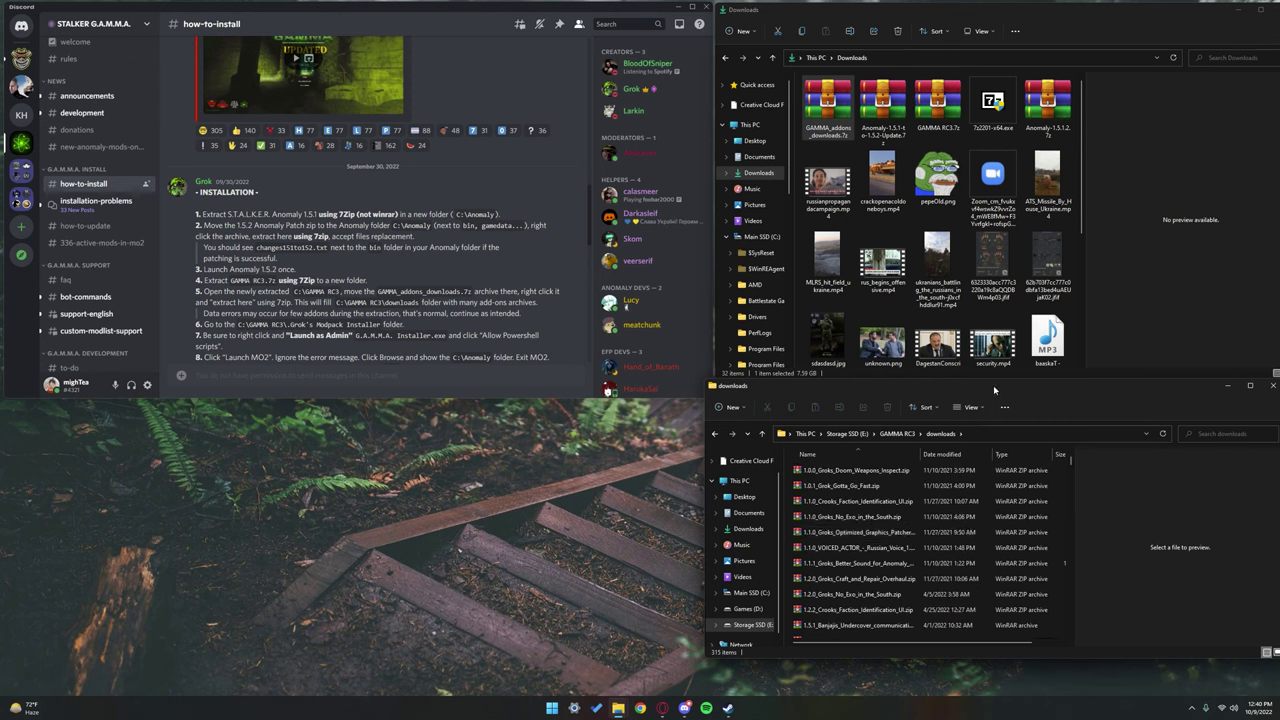
left_click(898, 434)
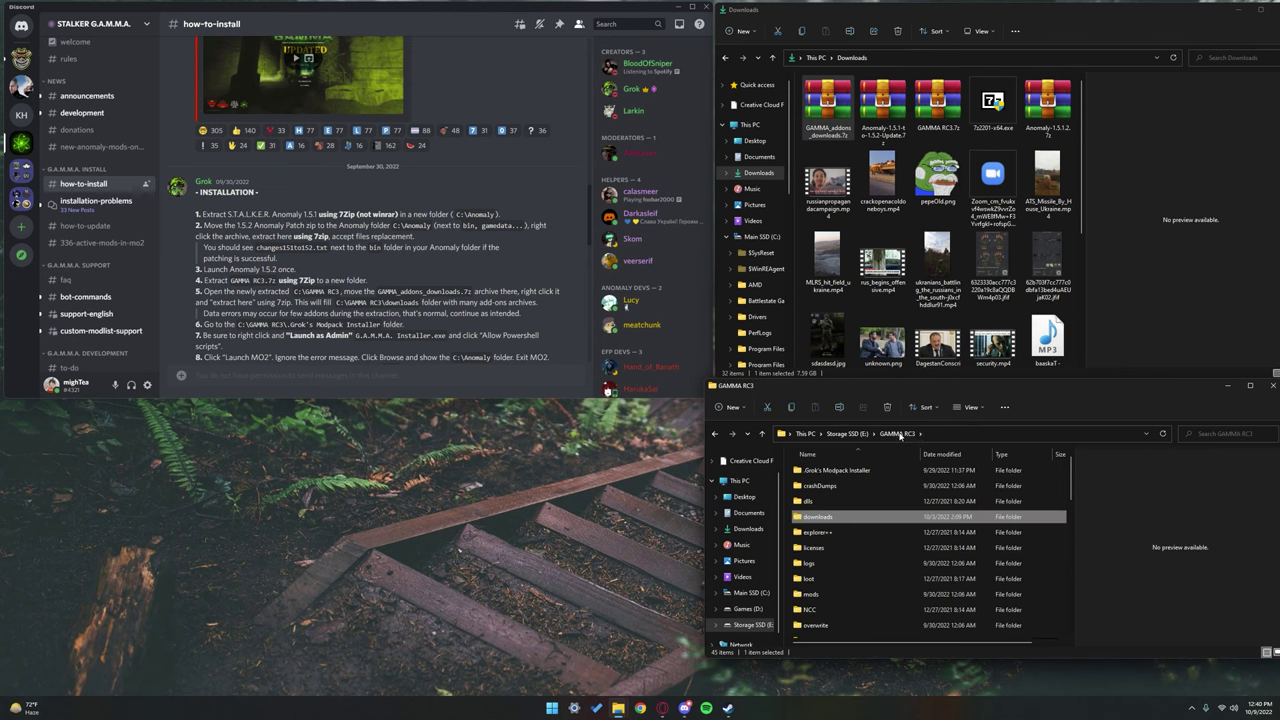
Run G.A.M.M.A. Installer.exe from the .Grok's Modpack Installer folder as administrator and allow PowerShell scripts.
double_click(829, 471)
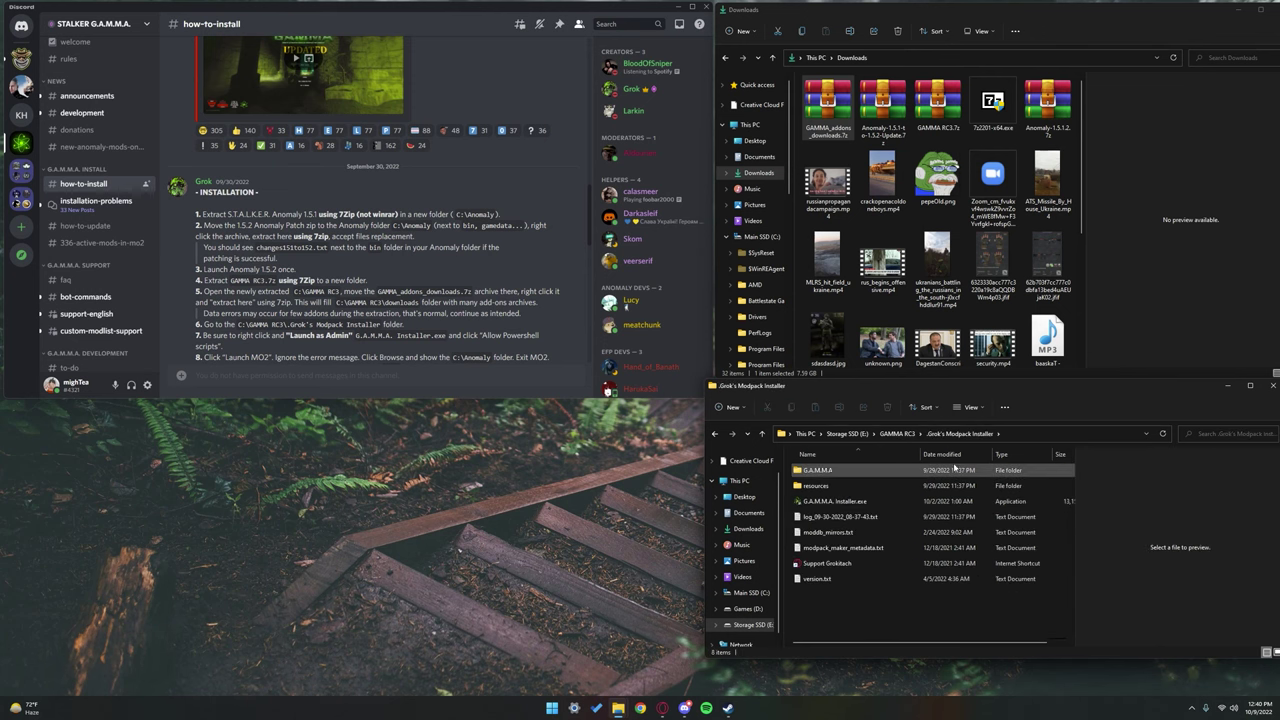
right_click(830, 506)
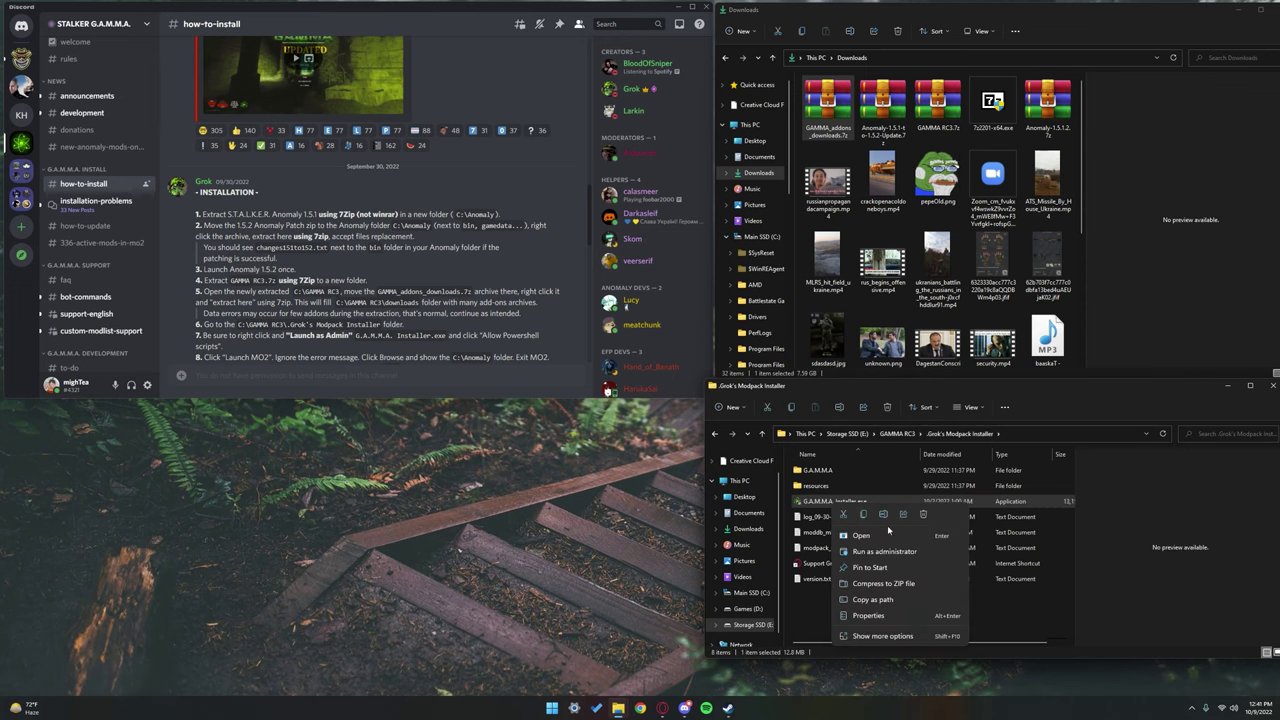
left_click(851, 553)
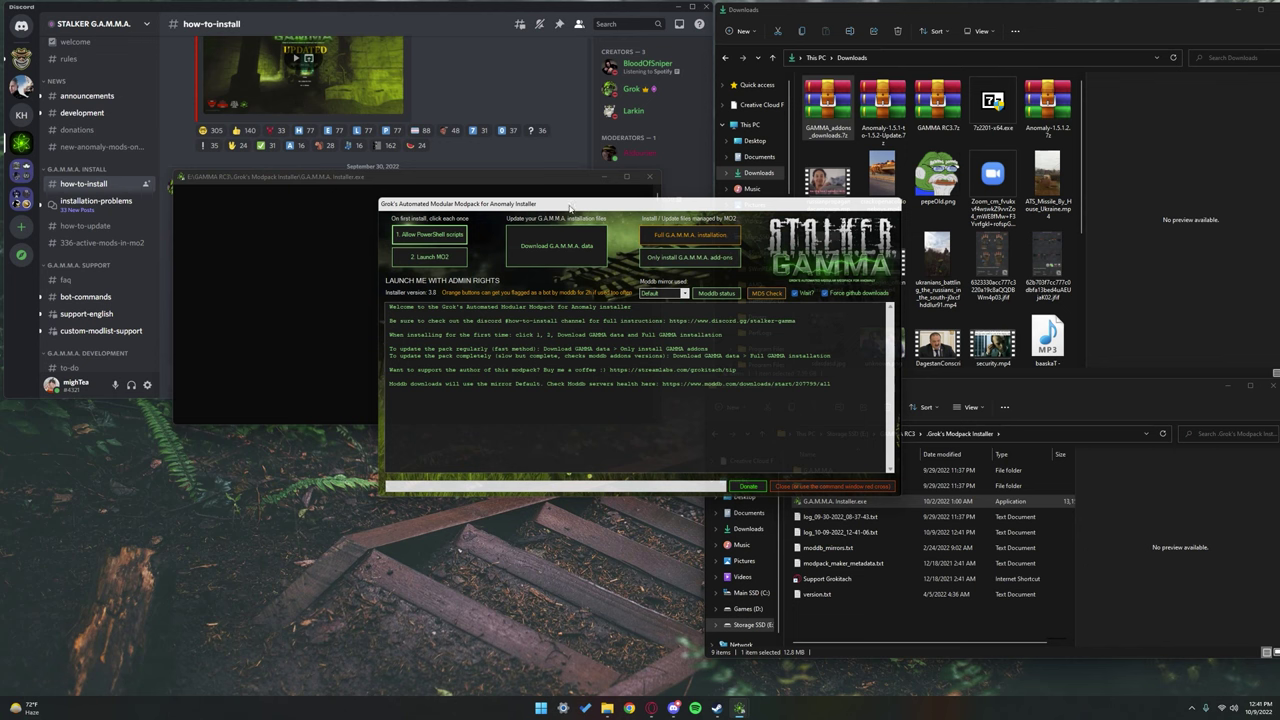
left_click(437, 236)
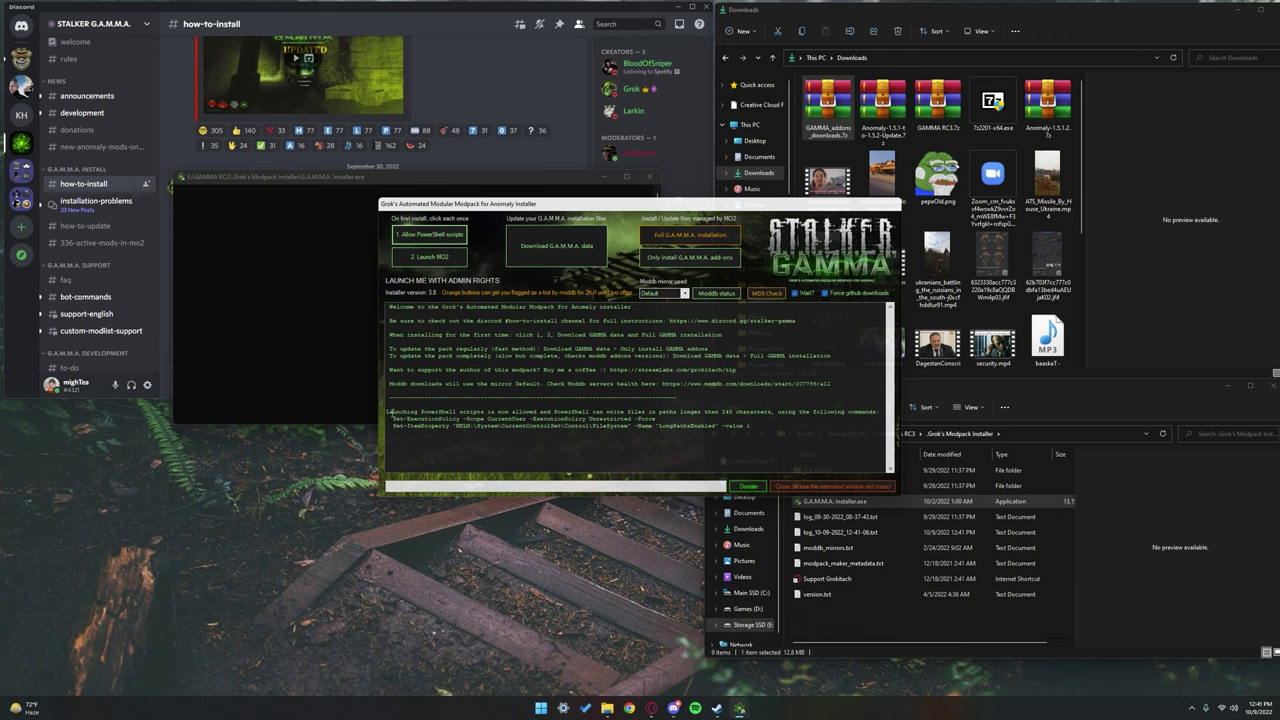
left_click_drag(388, 411, 592, 411)
left_click(546, 390)
Launch MO2 from the installer, move the installer window clear of the other windows, and dismiss the Portable instance error.
left_click(444, 261)
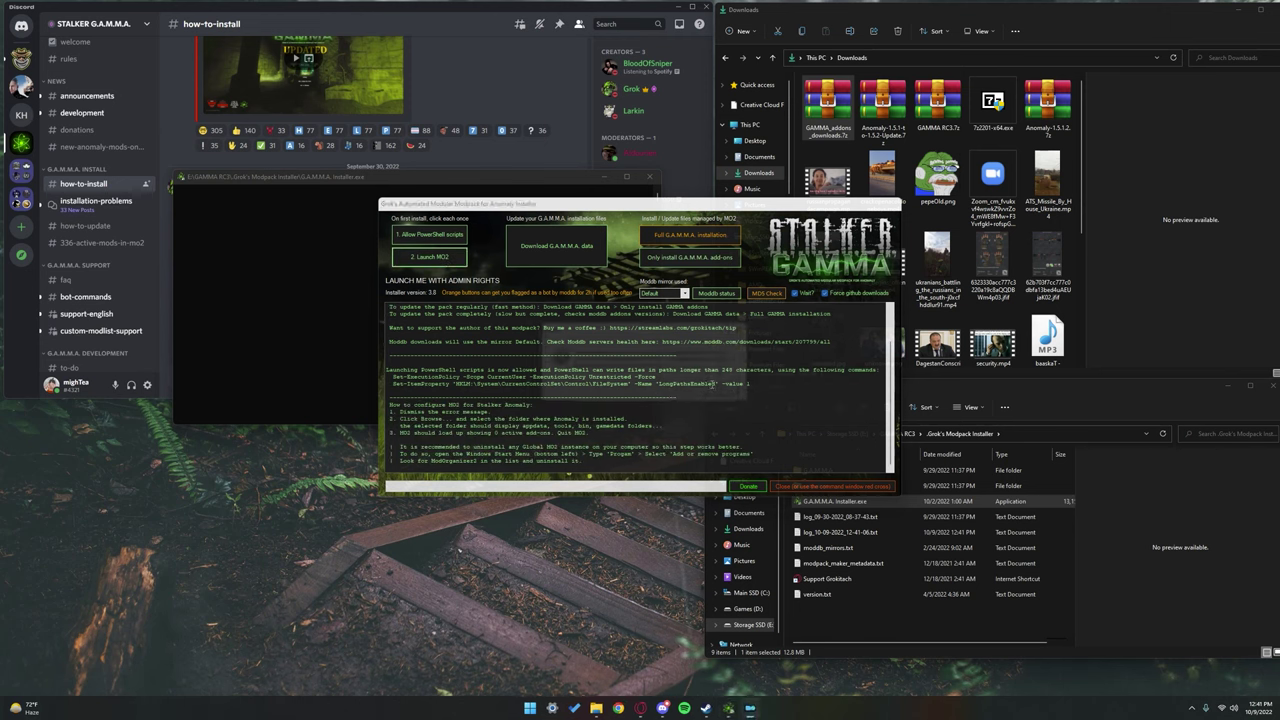
left_click_drag(679, 207, 307, 418)
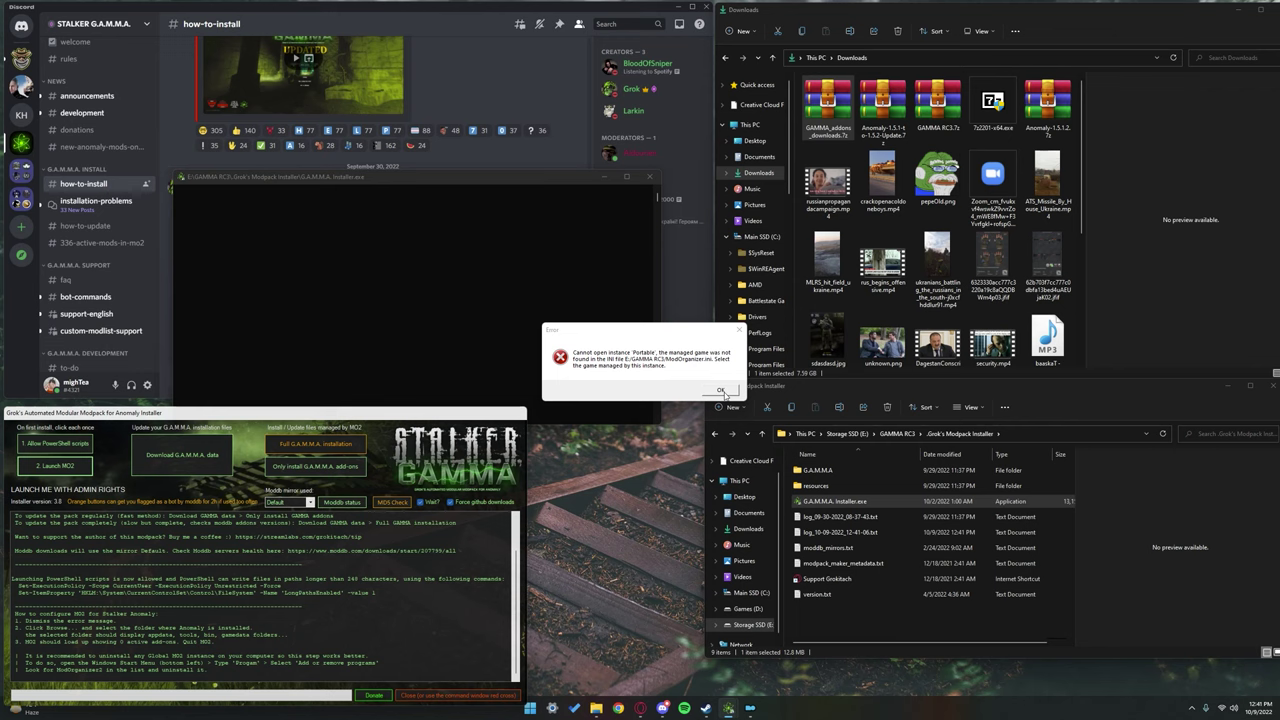
left_click(720, 391)
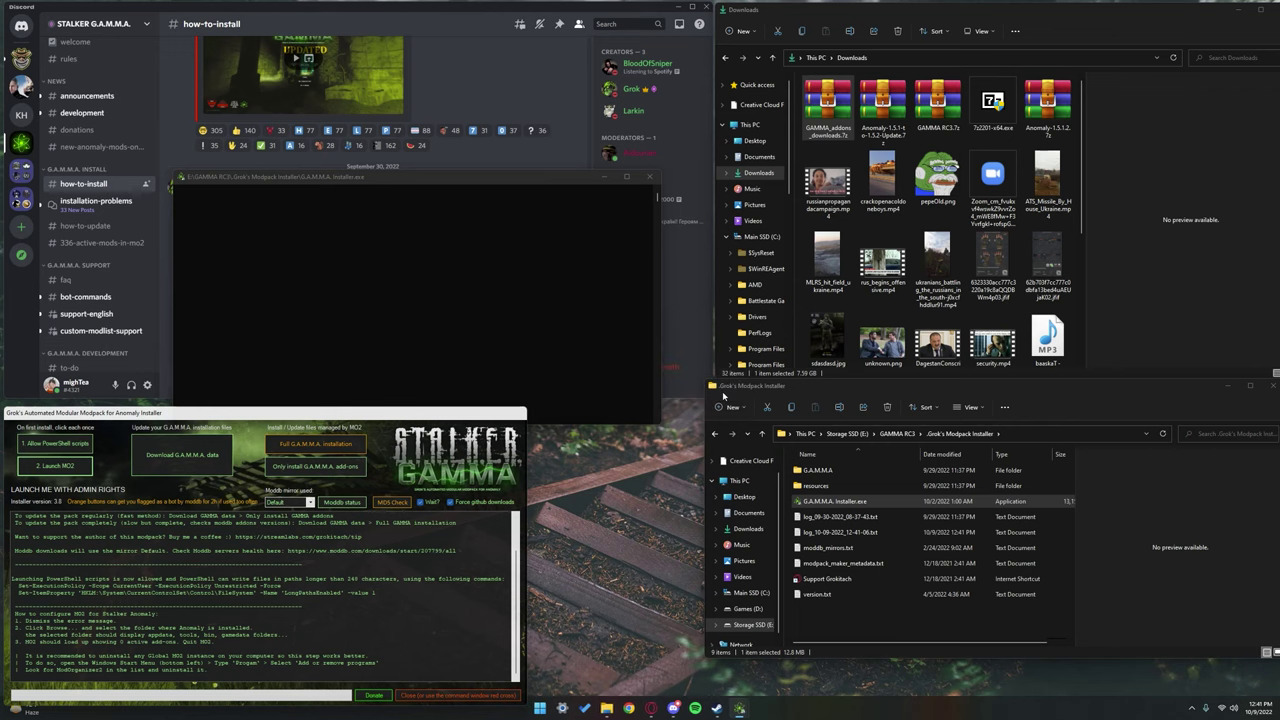
Set E:\Anomaly-1.5.1.2 as the game folder for the Portable instance, declining the tutorial and minimizing Mod Organizer.
left_click(605, 322)
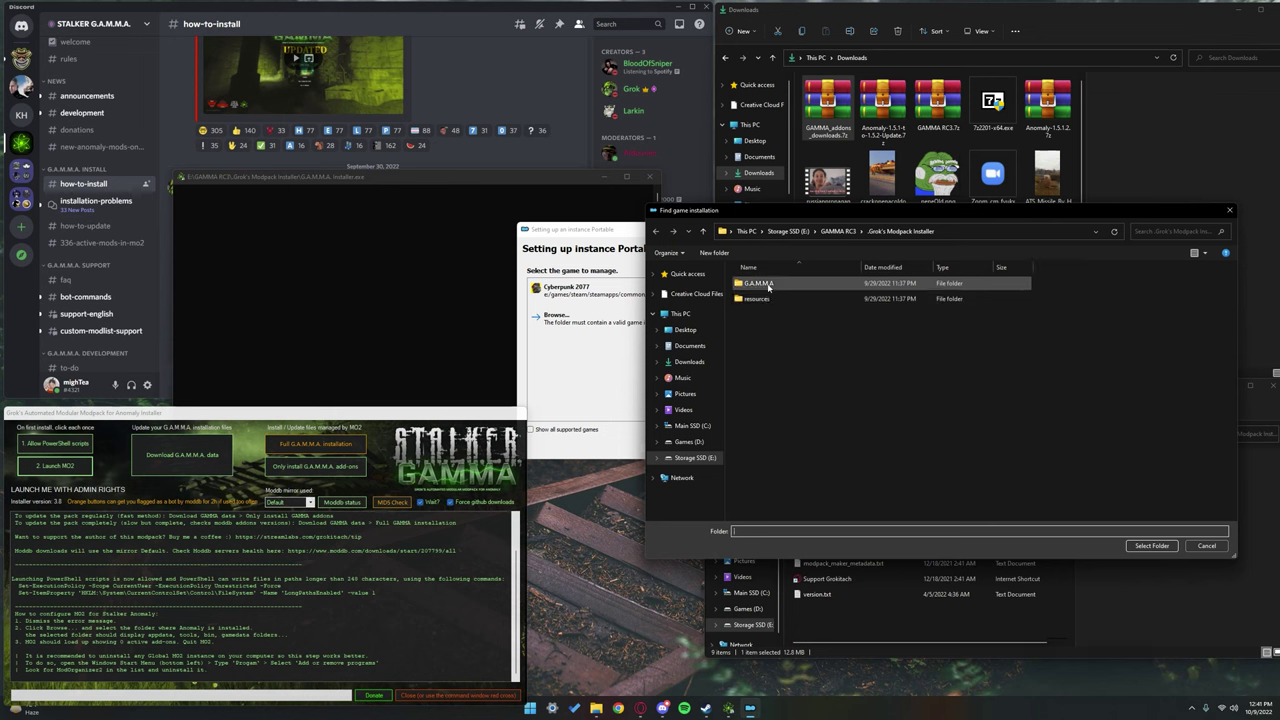
left_click(790, 231)
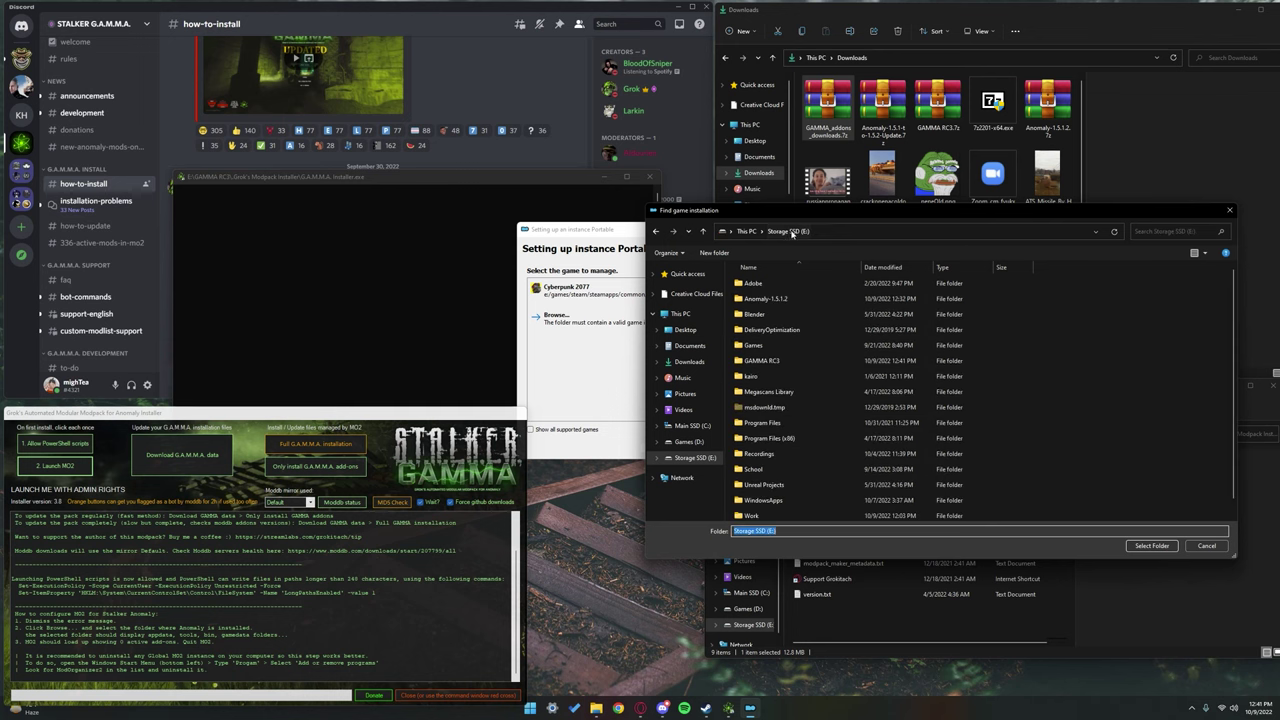
left_click(762, 300)
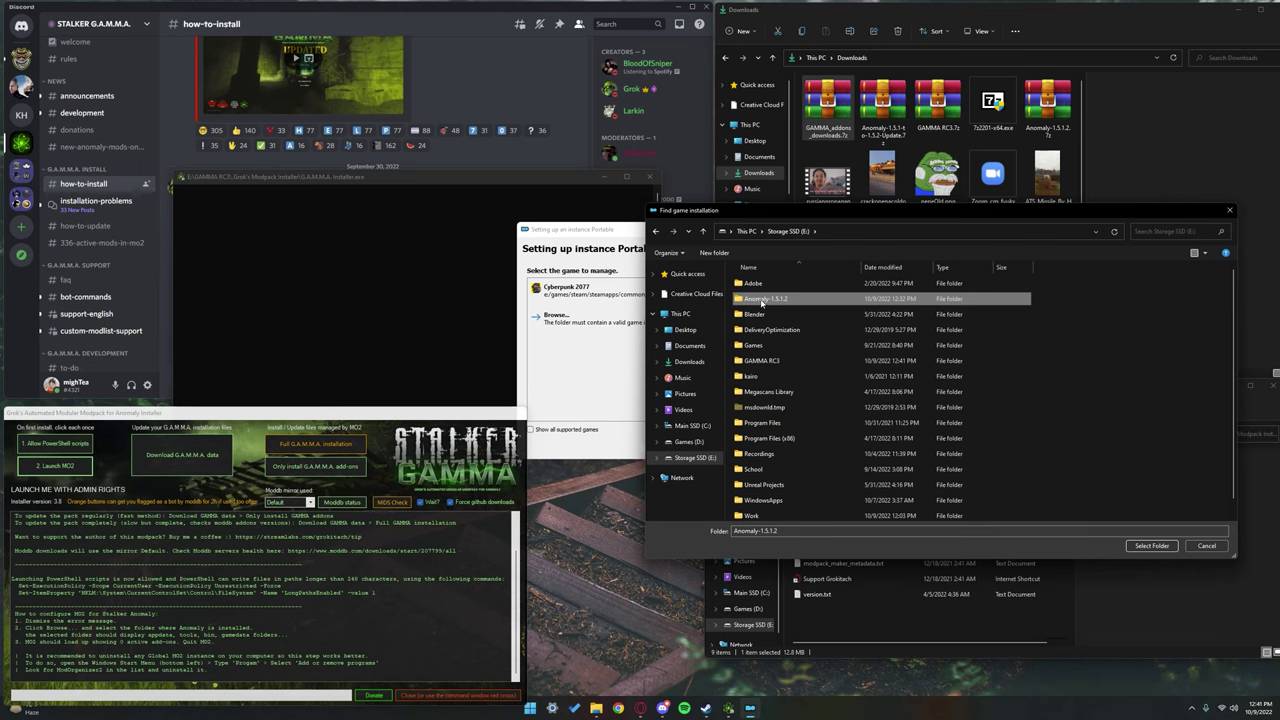
double_click(762, 300)
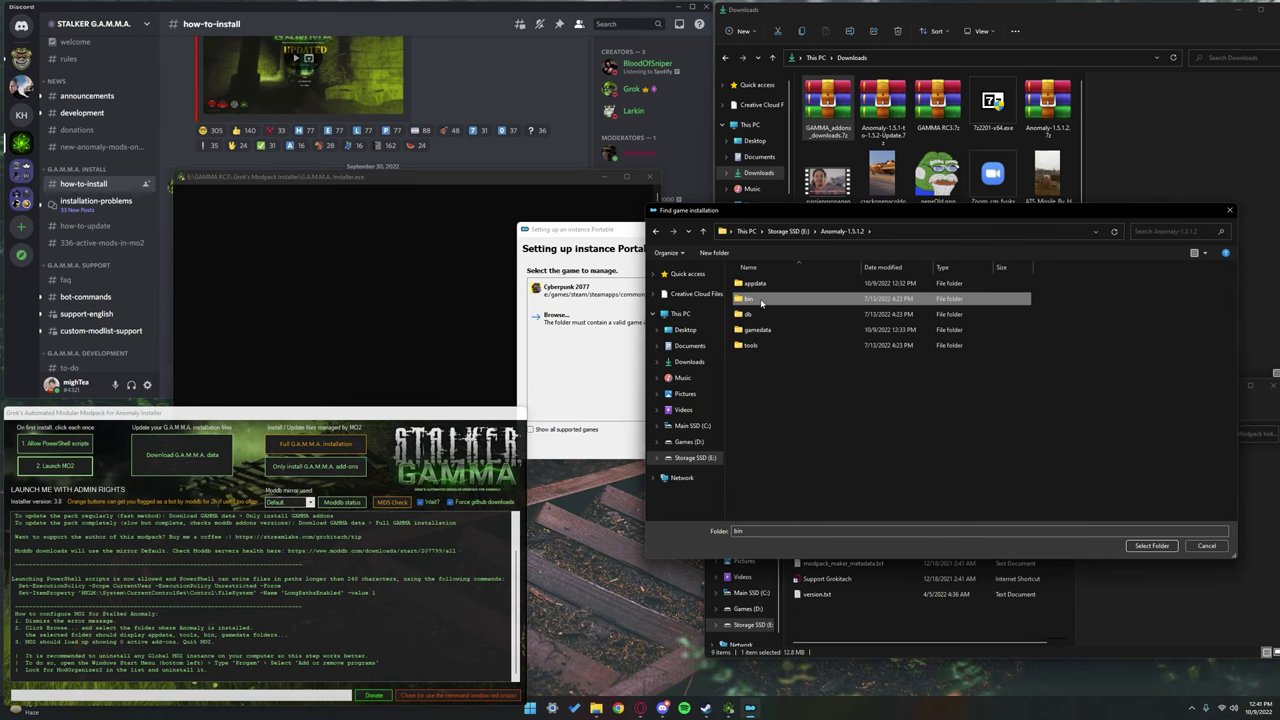
left_click(790, 231)
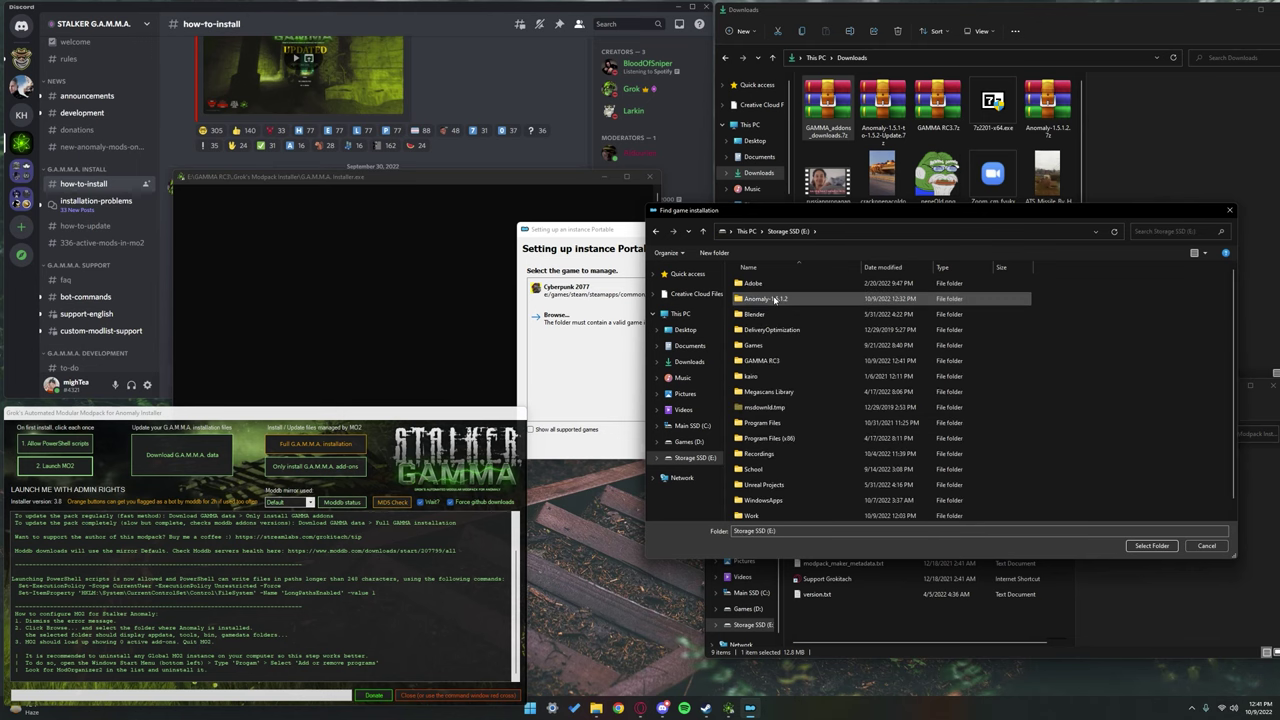
left_click(1150, 546)
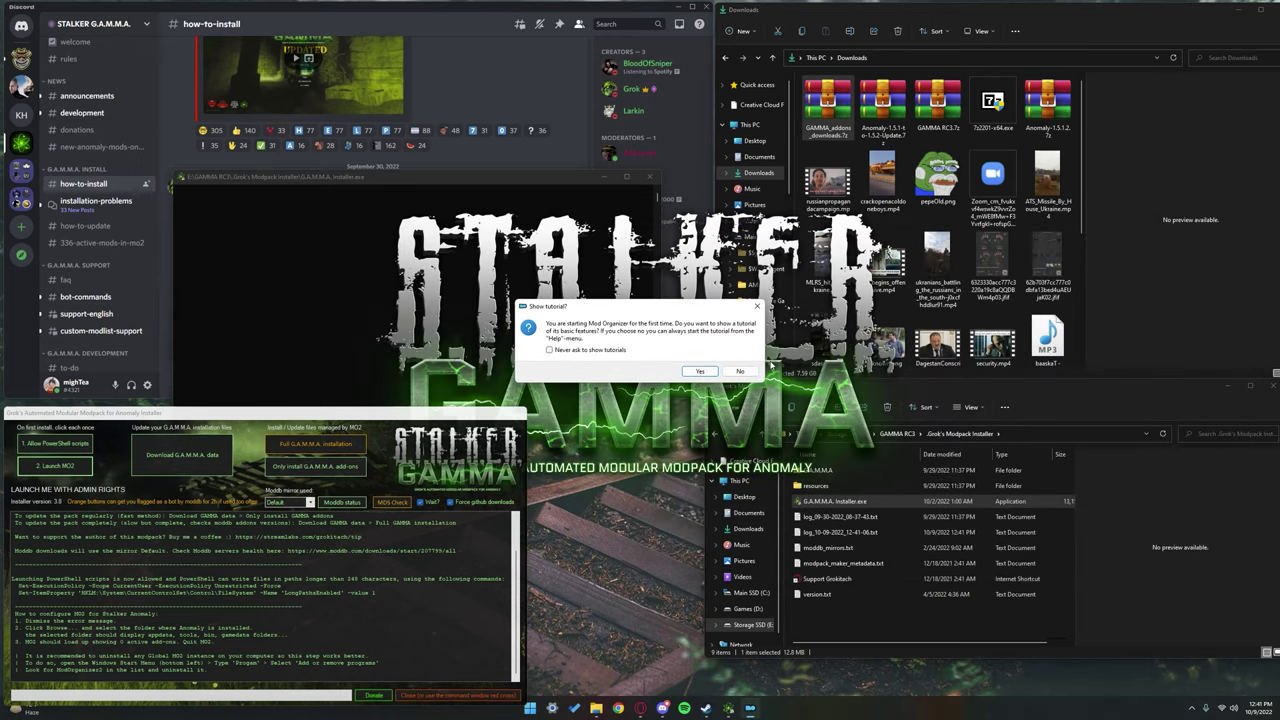
left_click(740, 371)
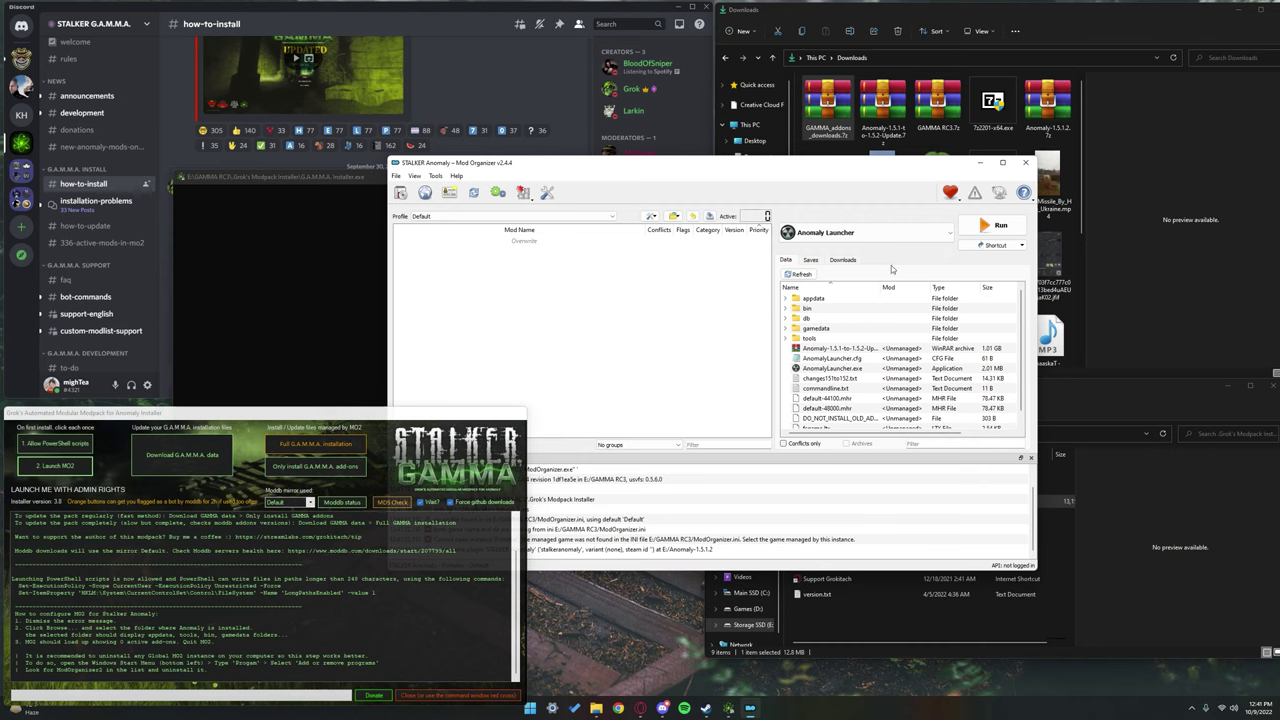
left_click(981, 163)
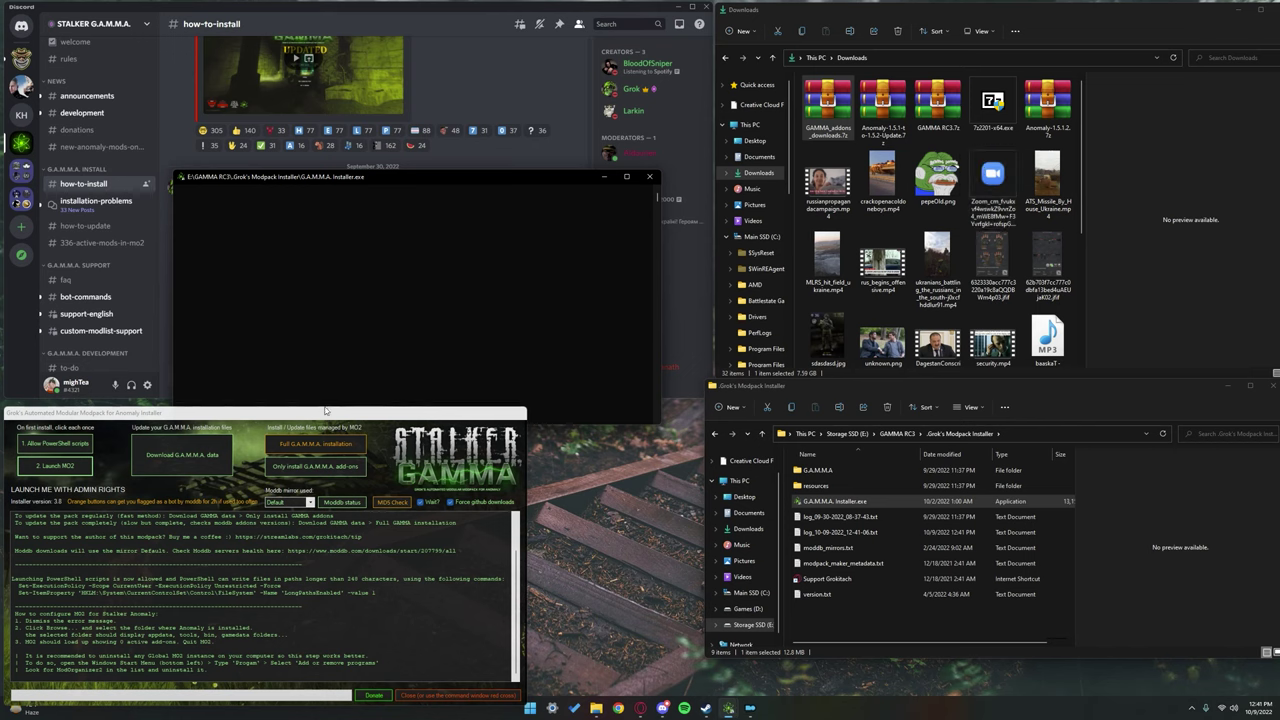
Arrange the installer and its console window below Discord, and read the remaining installation instructions in the how-to-install channel.
left_click_drag(324, 409, 357, 373)
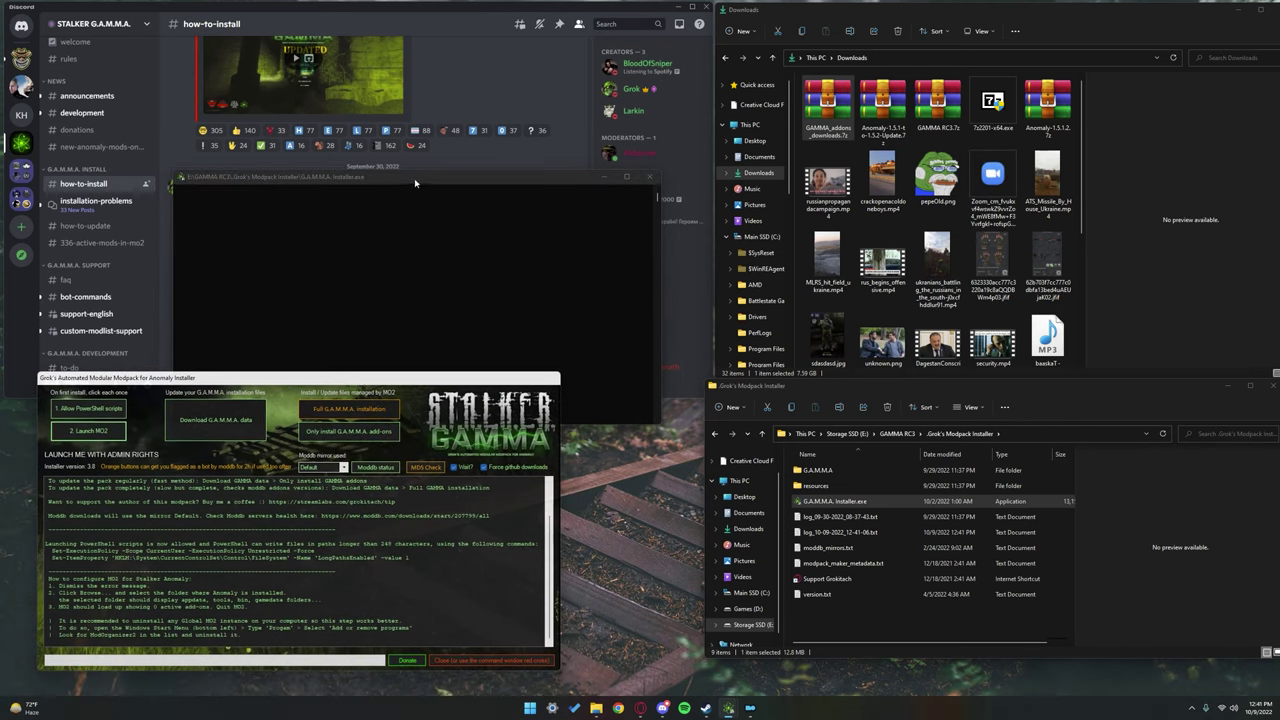
left_click_drag(414, 178, 254, 440)
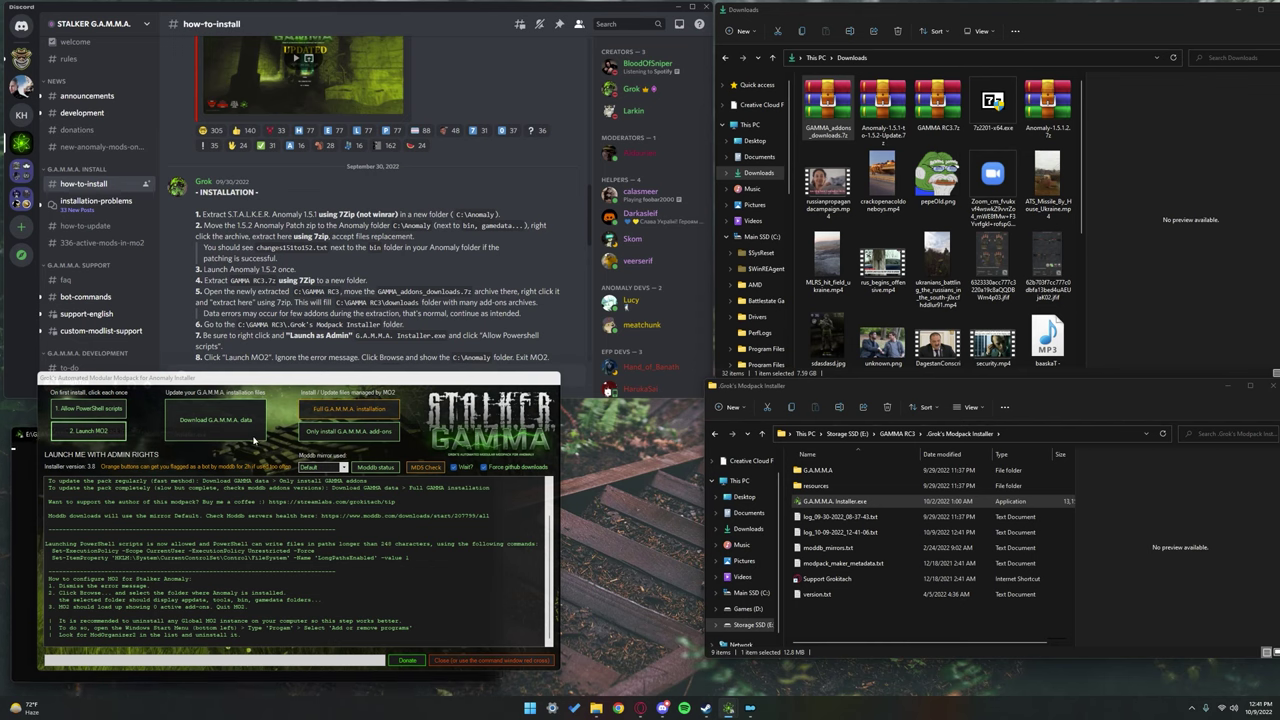
left_click_drag(302, 379, 268, 419)
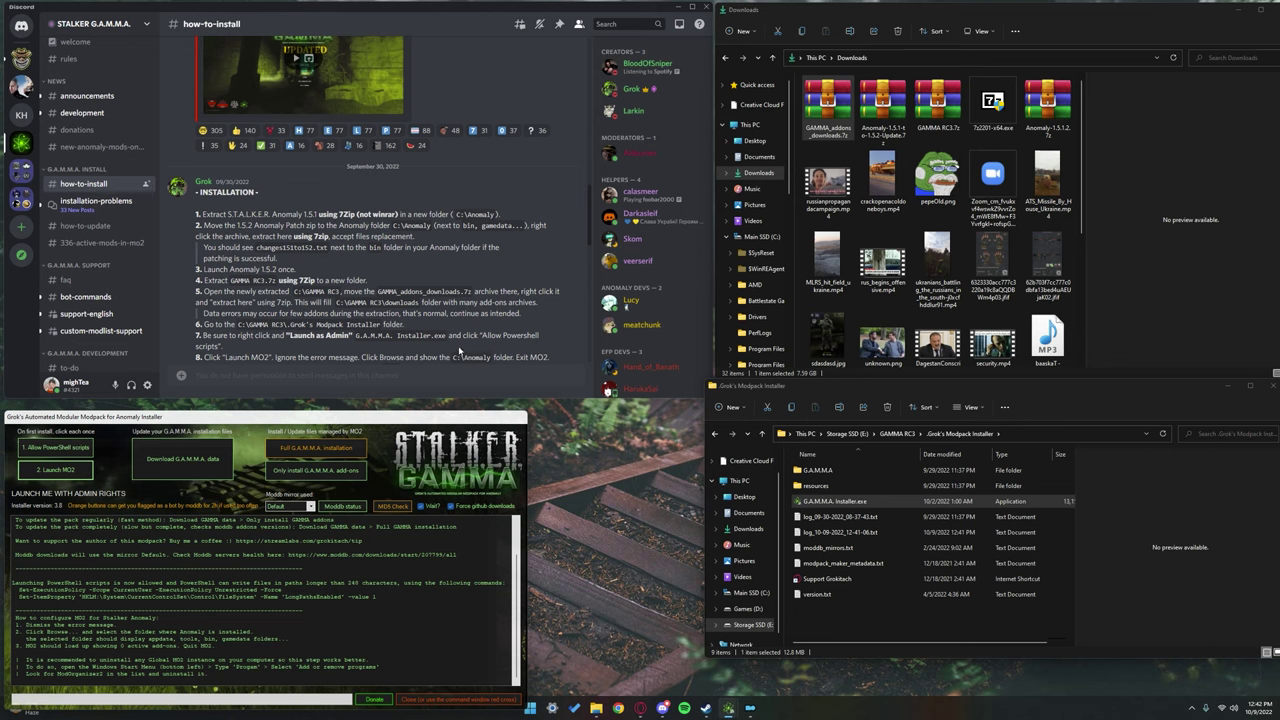
scroll(459, 350, "down", 3)
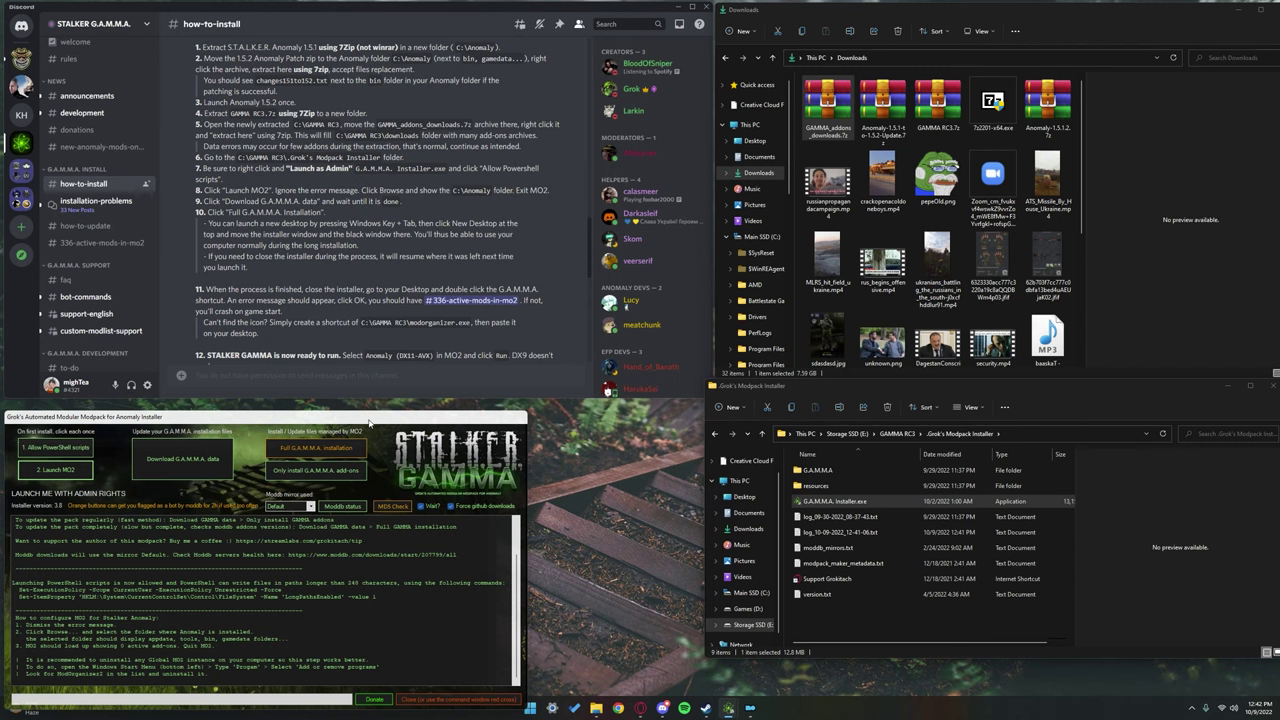
Download the G.A.M.M.A. data with the installer placed below Discord, and move the download progress window beside it.
left_click_drag(369, 422, 424, 324)
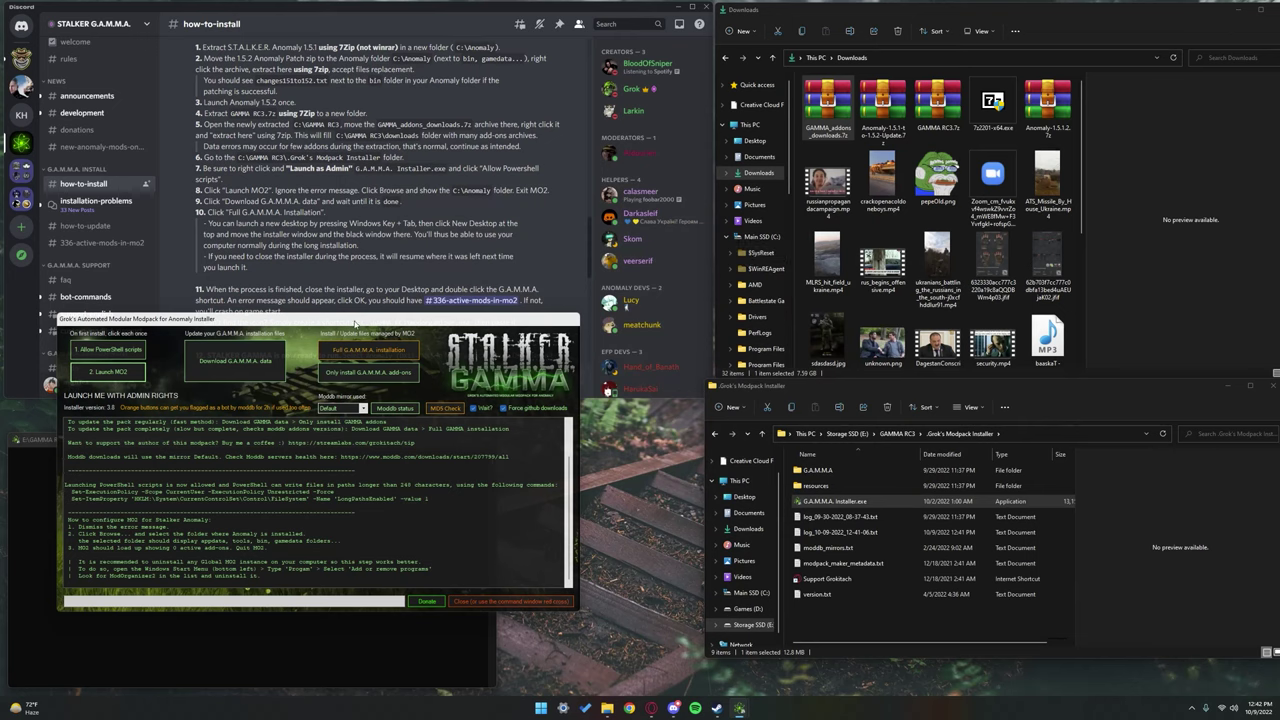
left_click_drag(354, 324, 296, 433)
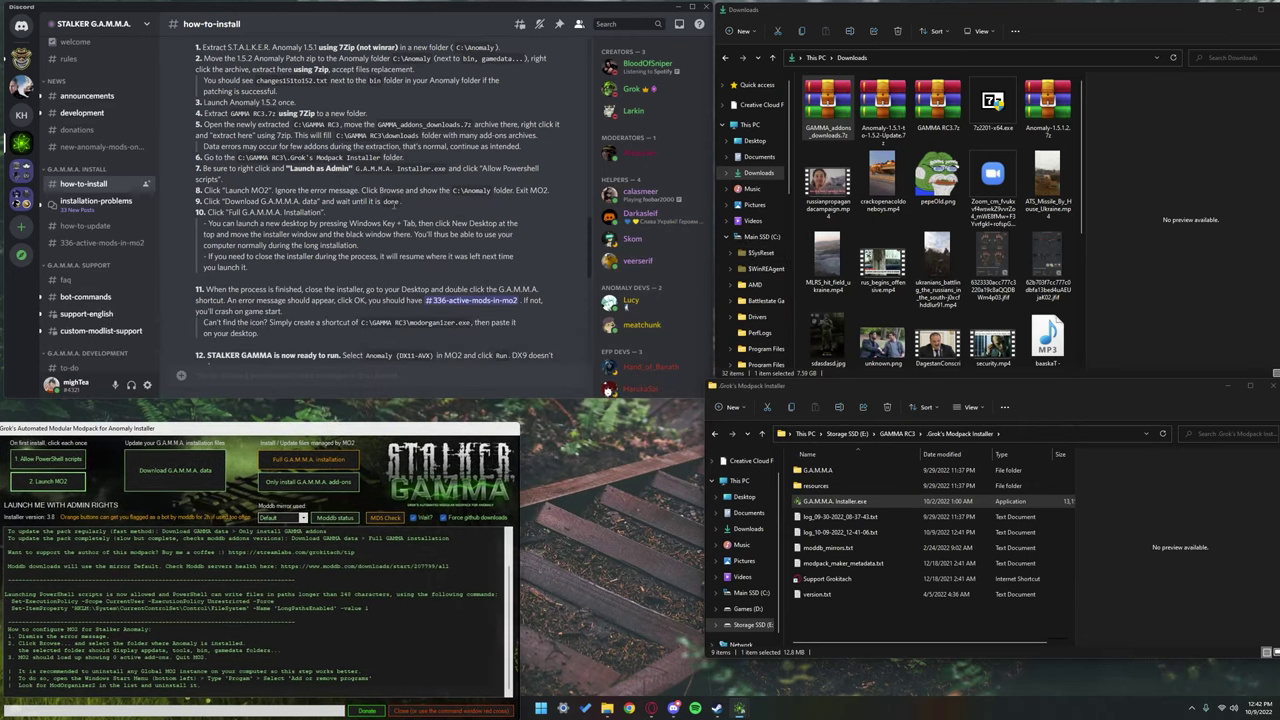
left_click(200, 461)
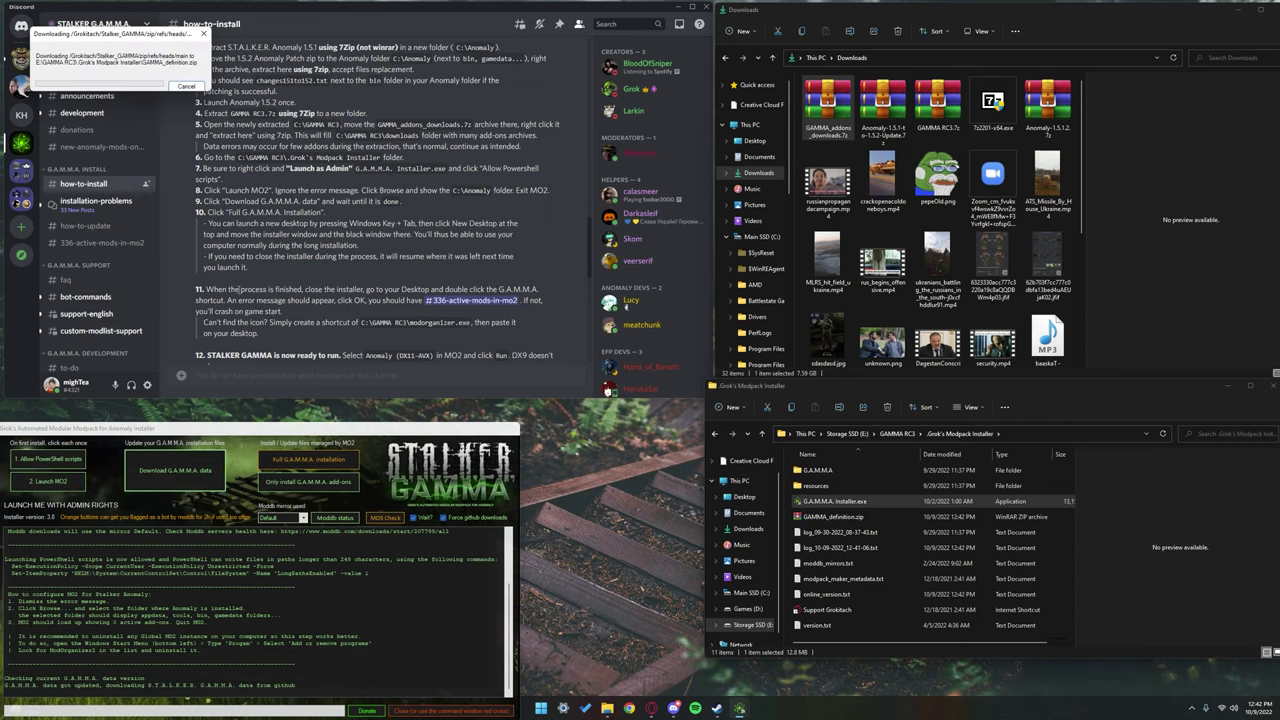
left_click_drag(118, 42, 618, 431)
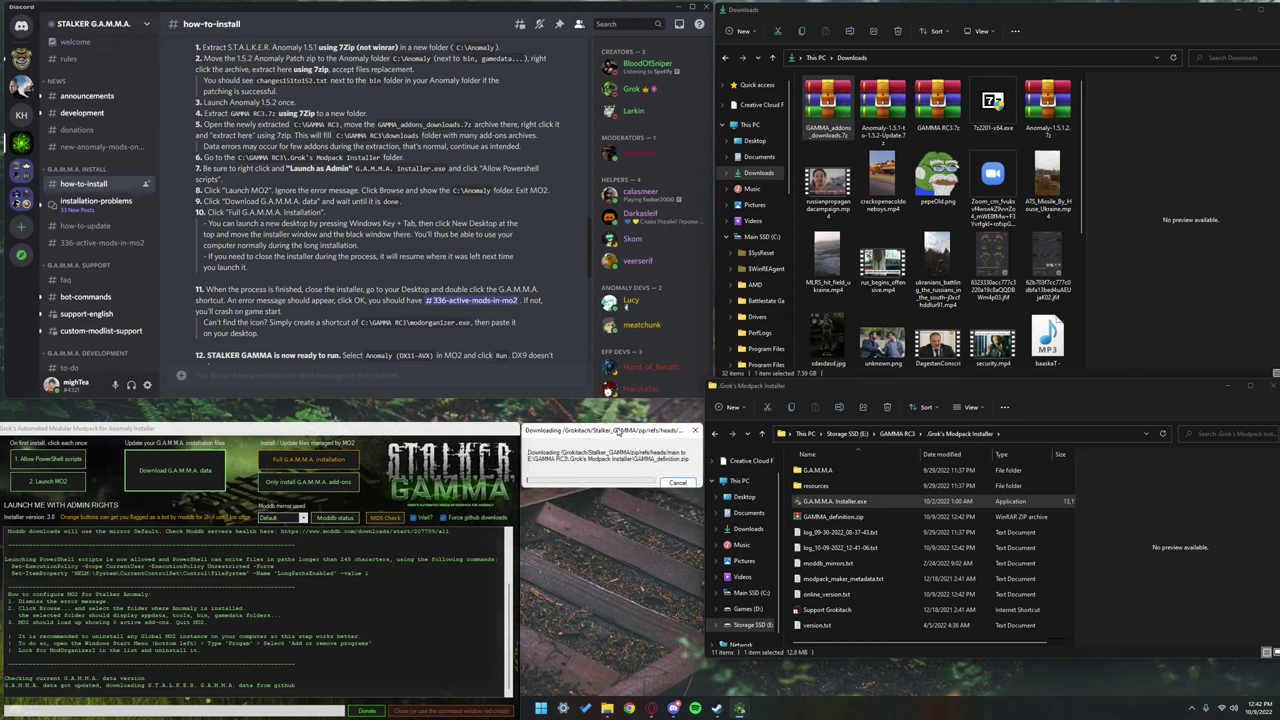
Align the .Grok's Modpack Installer folder window below Downloads, and start the Full G.A.M.M.A. installation once the data download is done.
left_click_drag(760, 387, 770, 391)
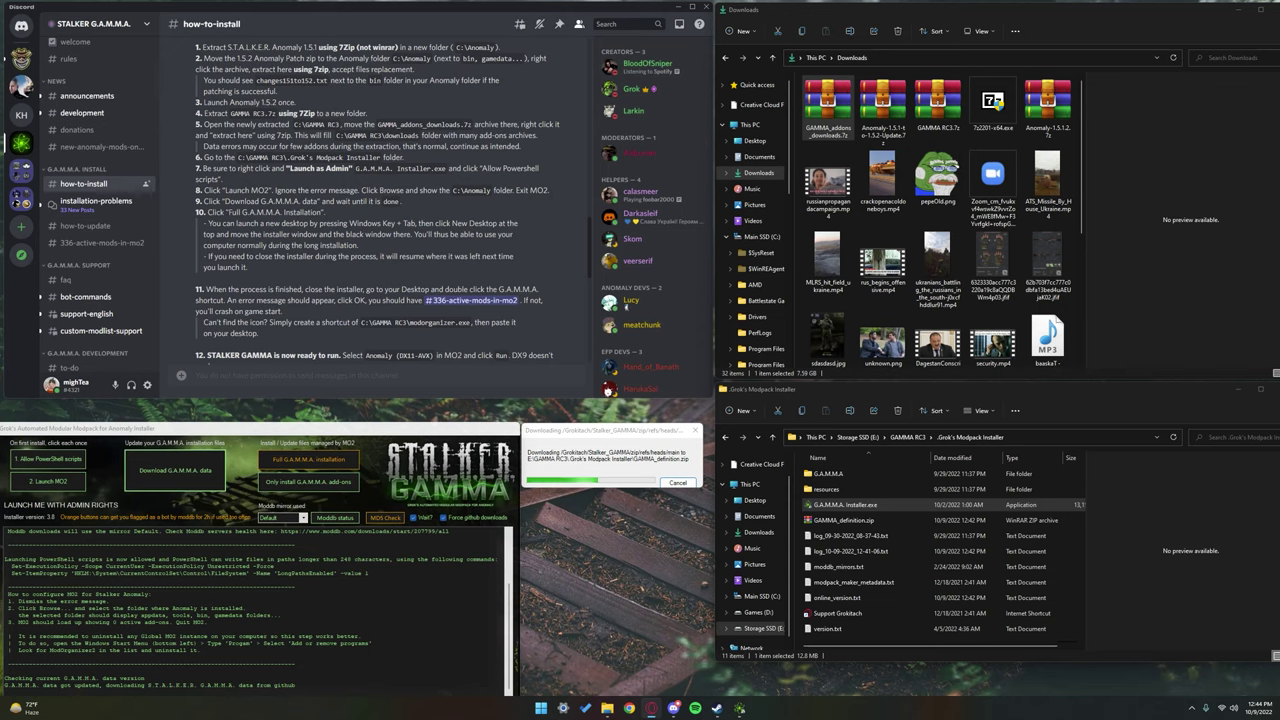
left_click(826, 333)
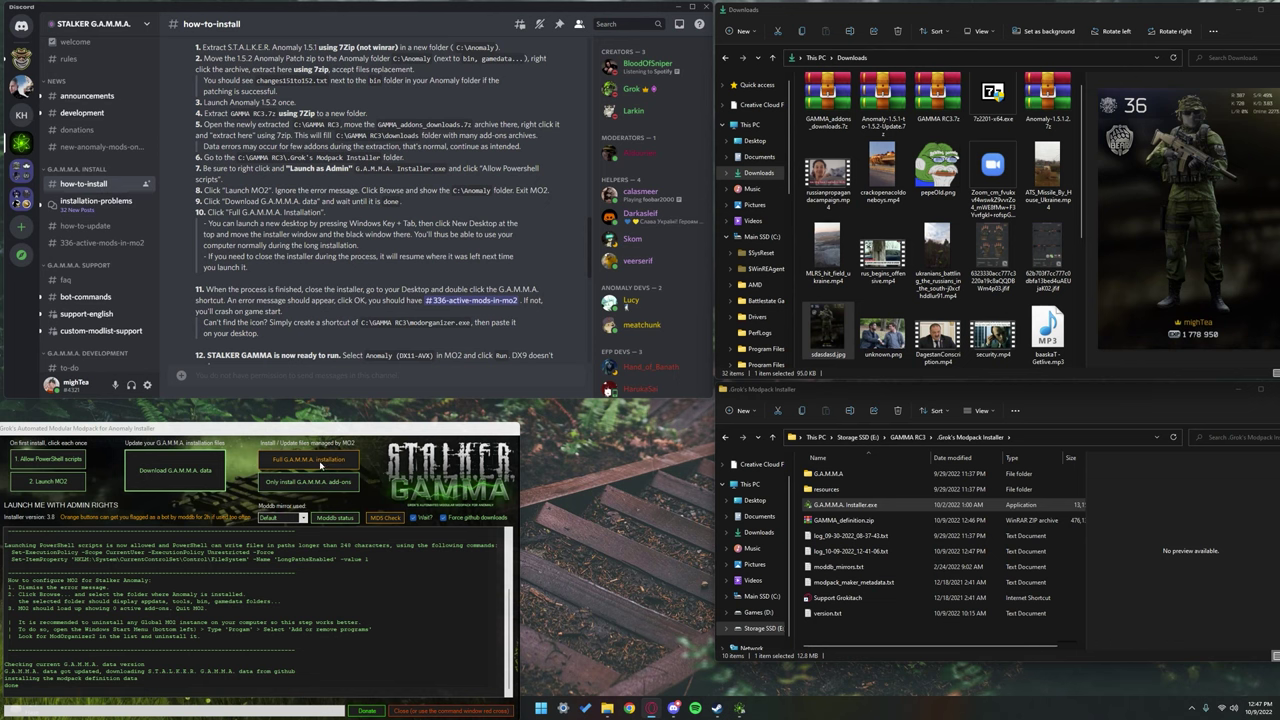
left_click(320, 464)
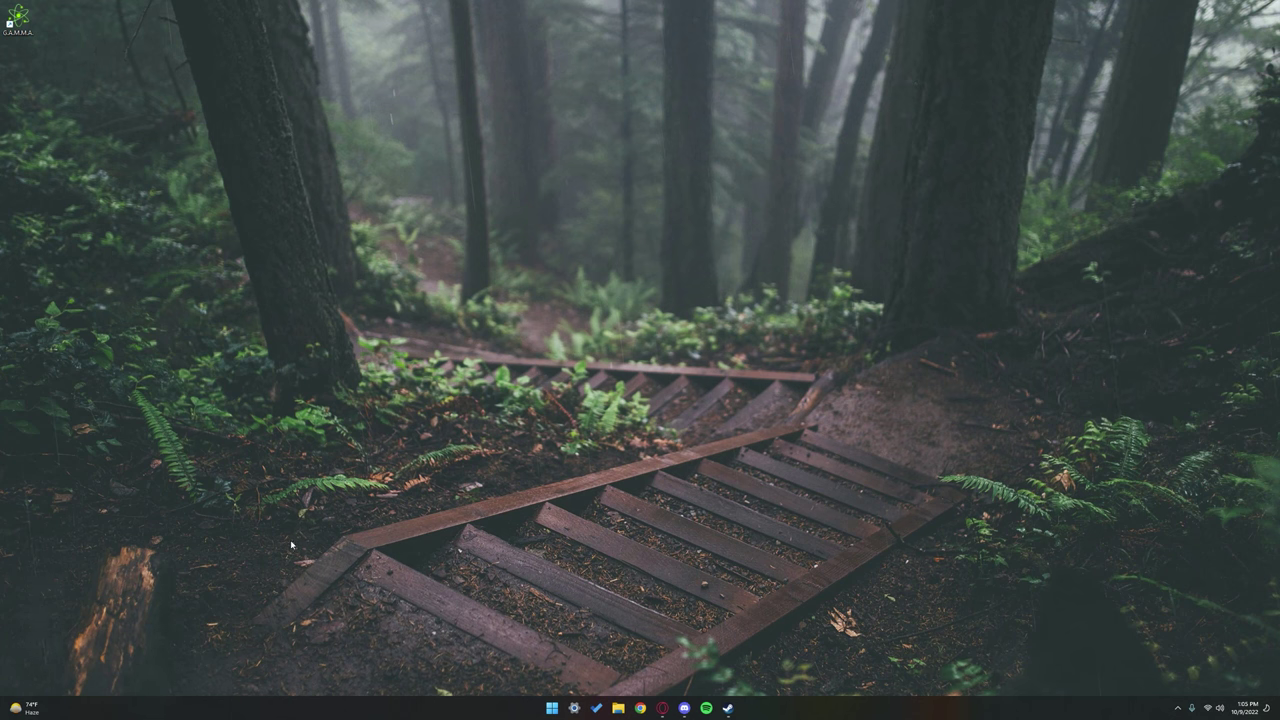
Move the G.A.M.M.A. shortcut to the middle of the desktop, open Mod Organizer from it, and reposition its window.
left_click_drag(27, 26, 627, 314)
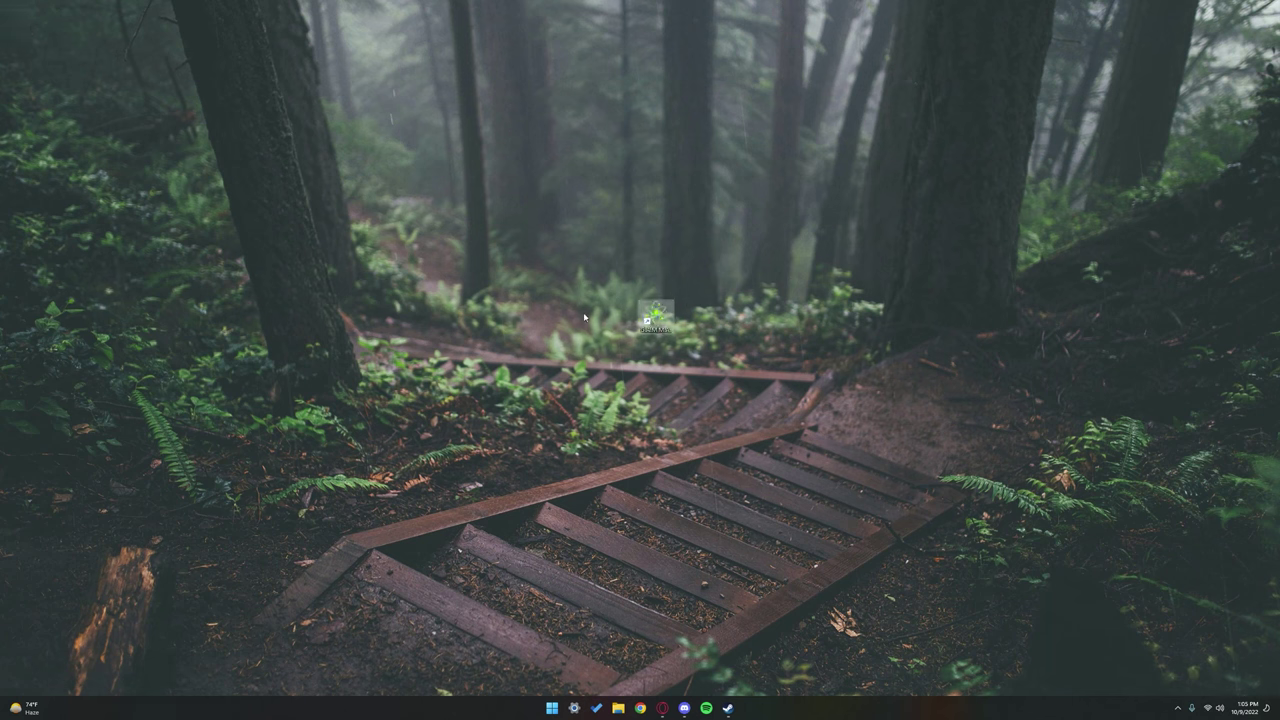
left_click(629, 287)
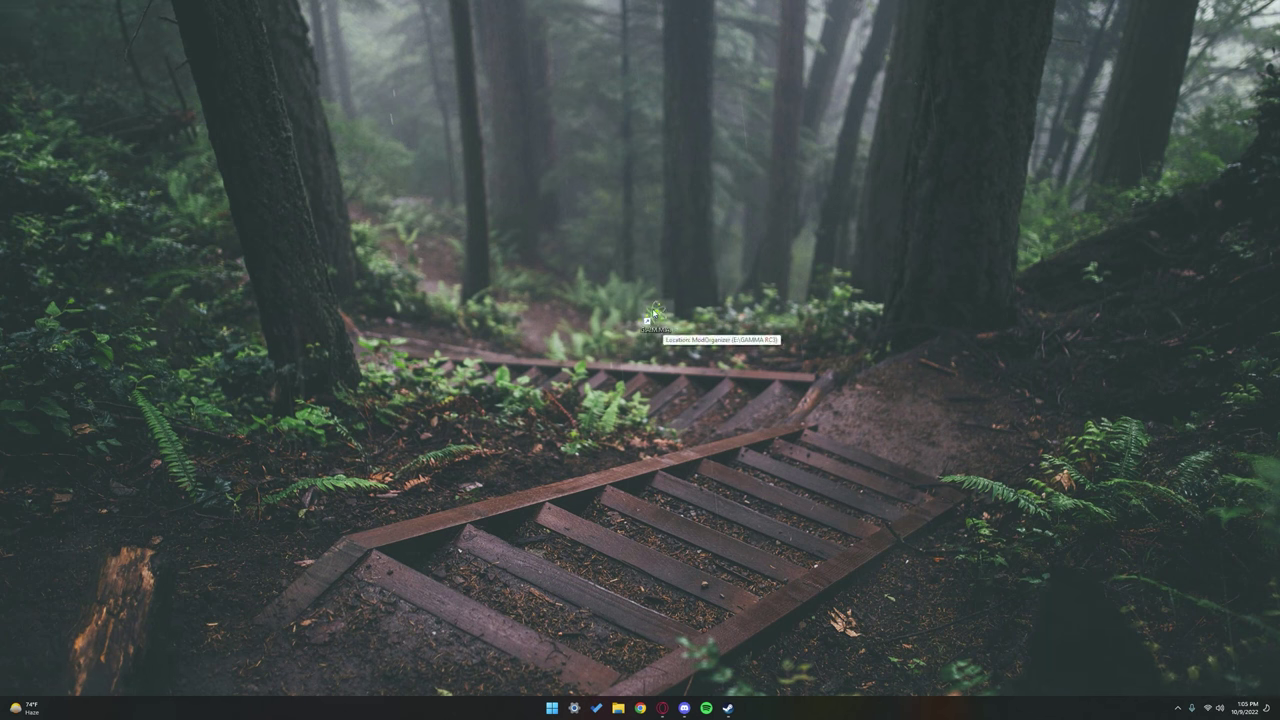
double_click(652, 316)
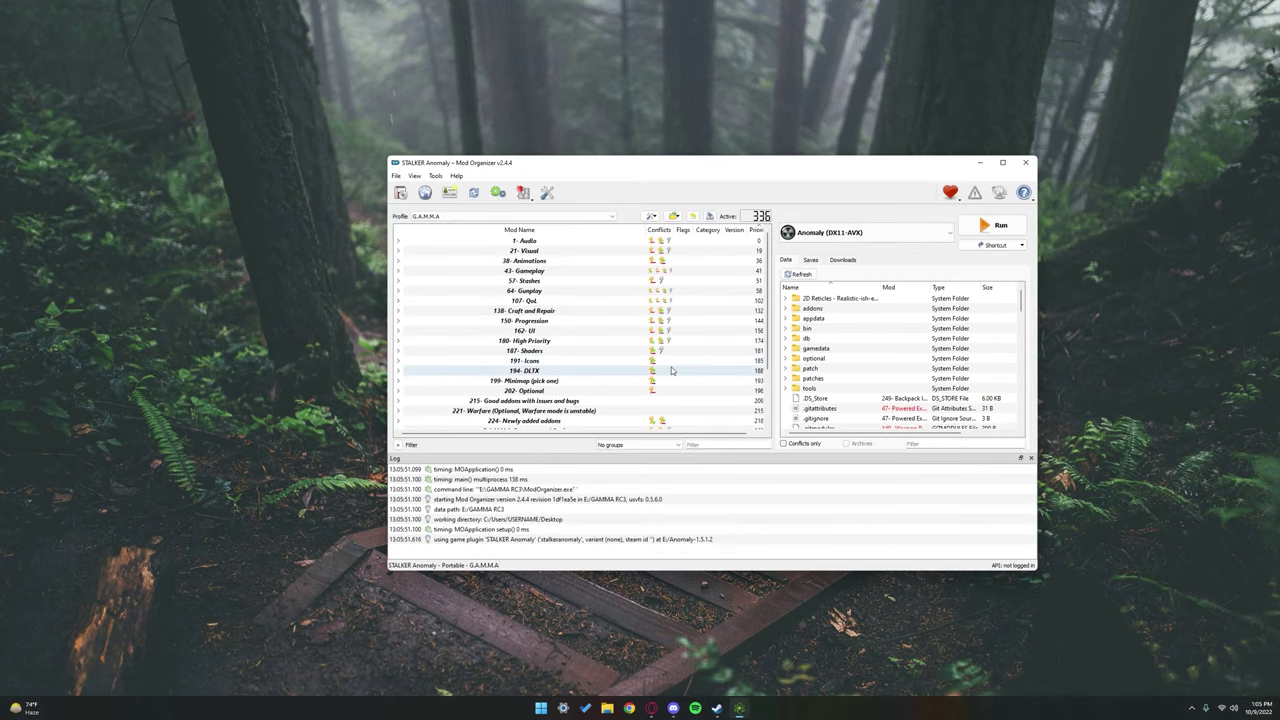
left_click_drag(645, 169, 606, 351)
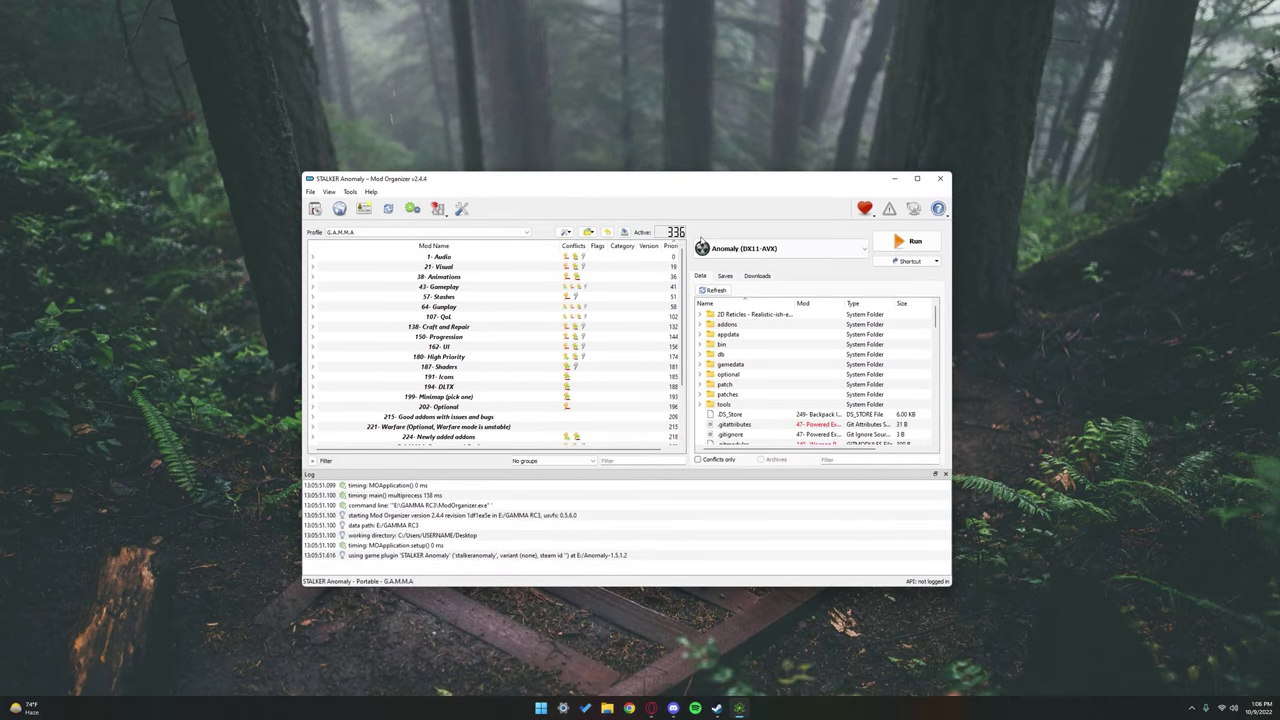
Select Anomaly (DX11-AVX) as the executable in Mod Organizer and run the game.
left_click(790, 249)
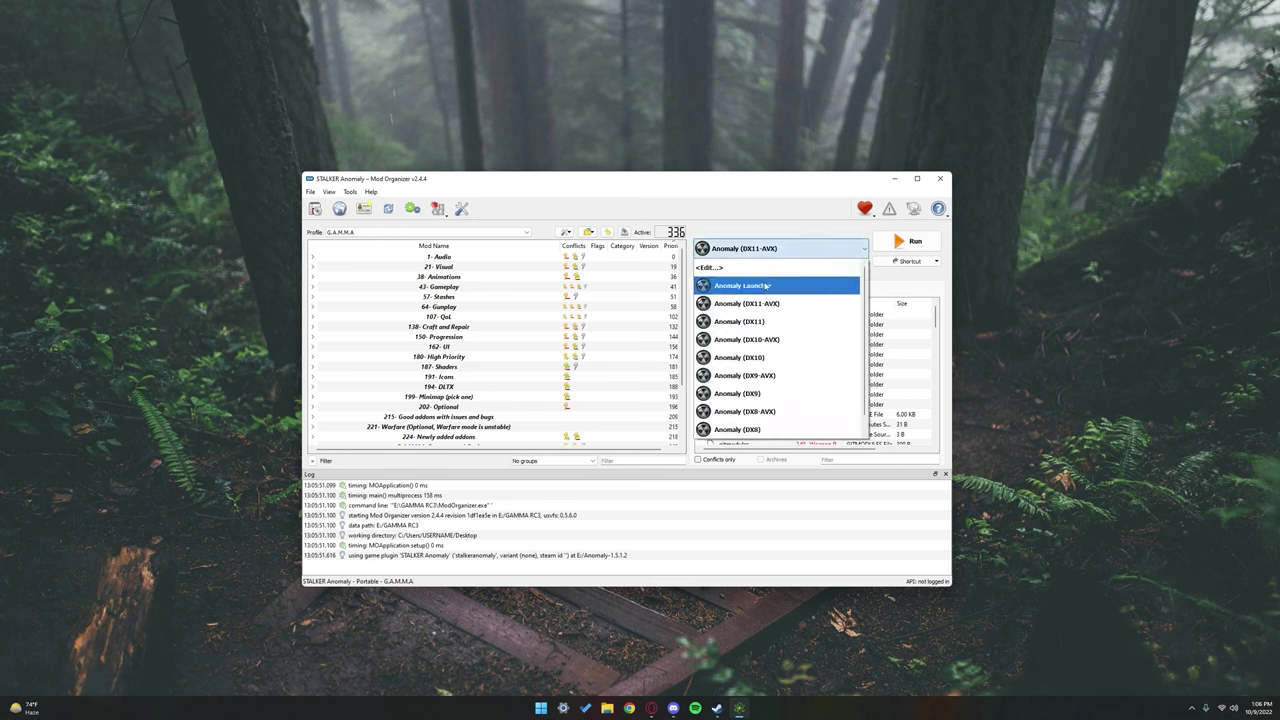
left_click(764, 287)
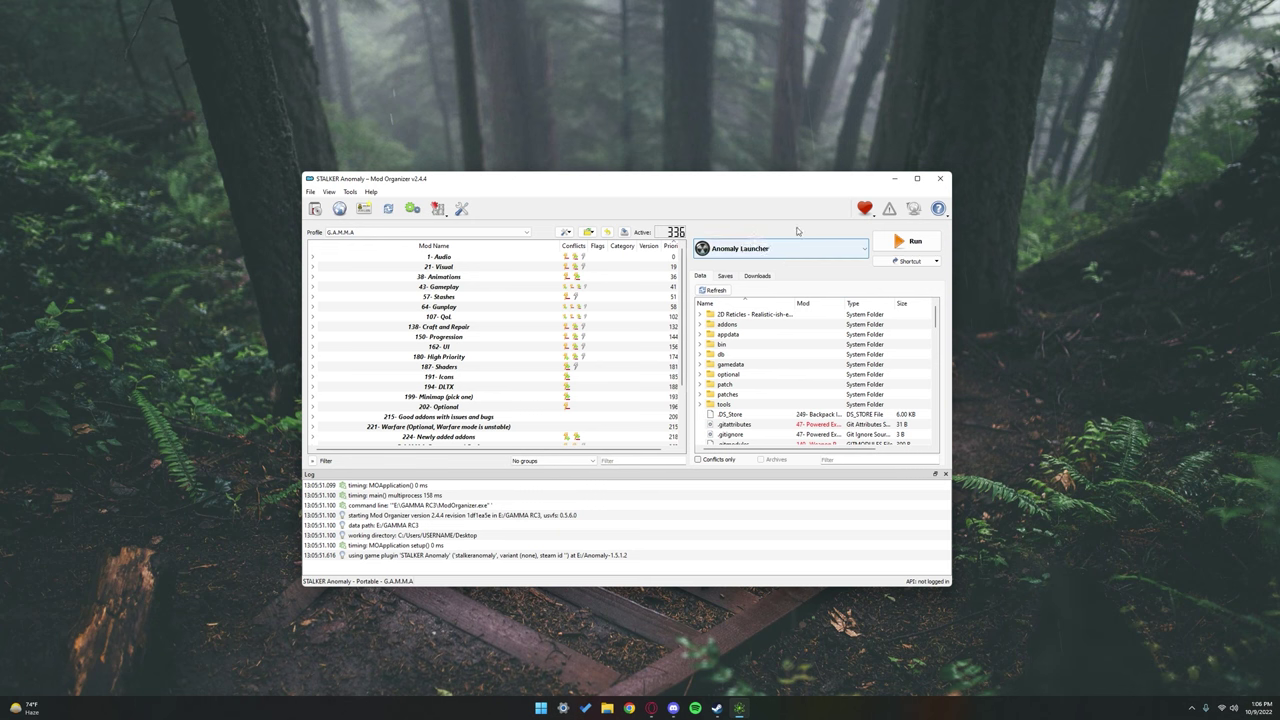
left_click(784, 252)
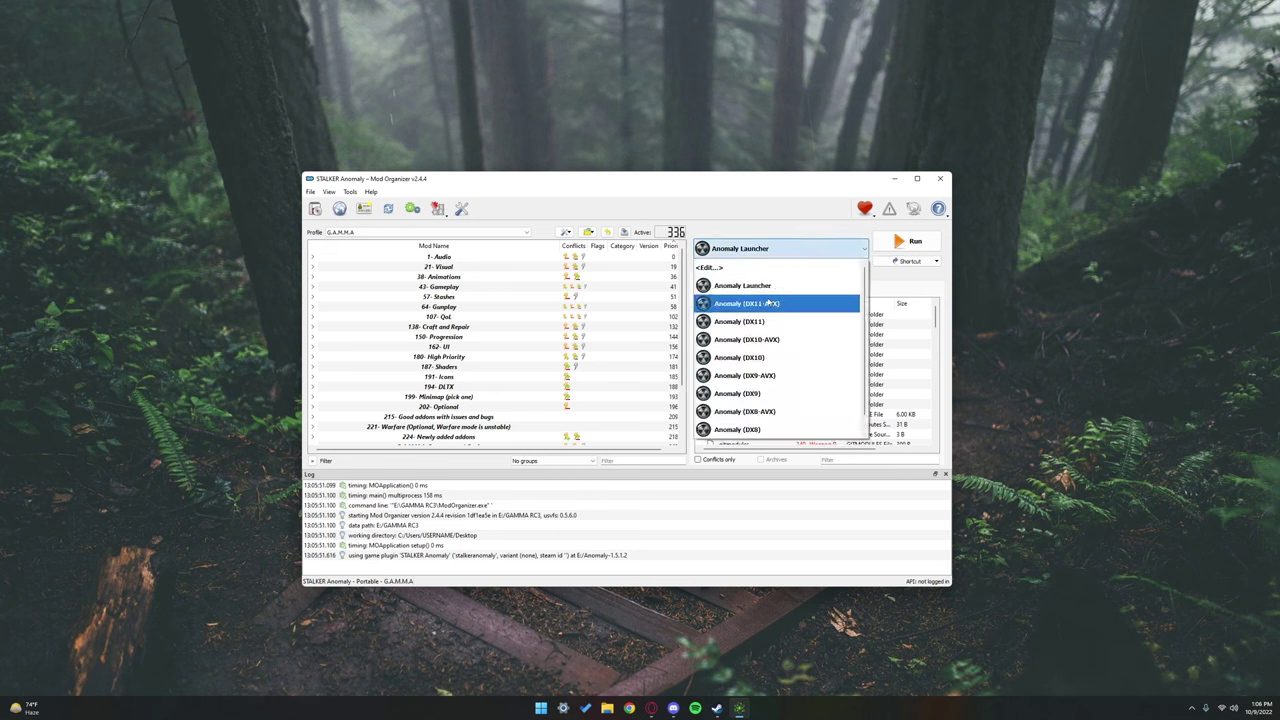
left_click(758, 305)
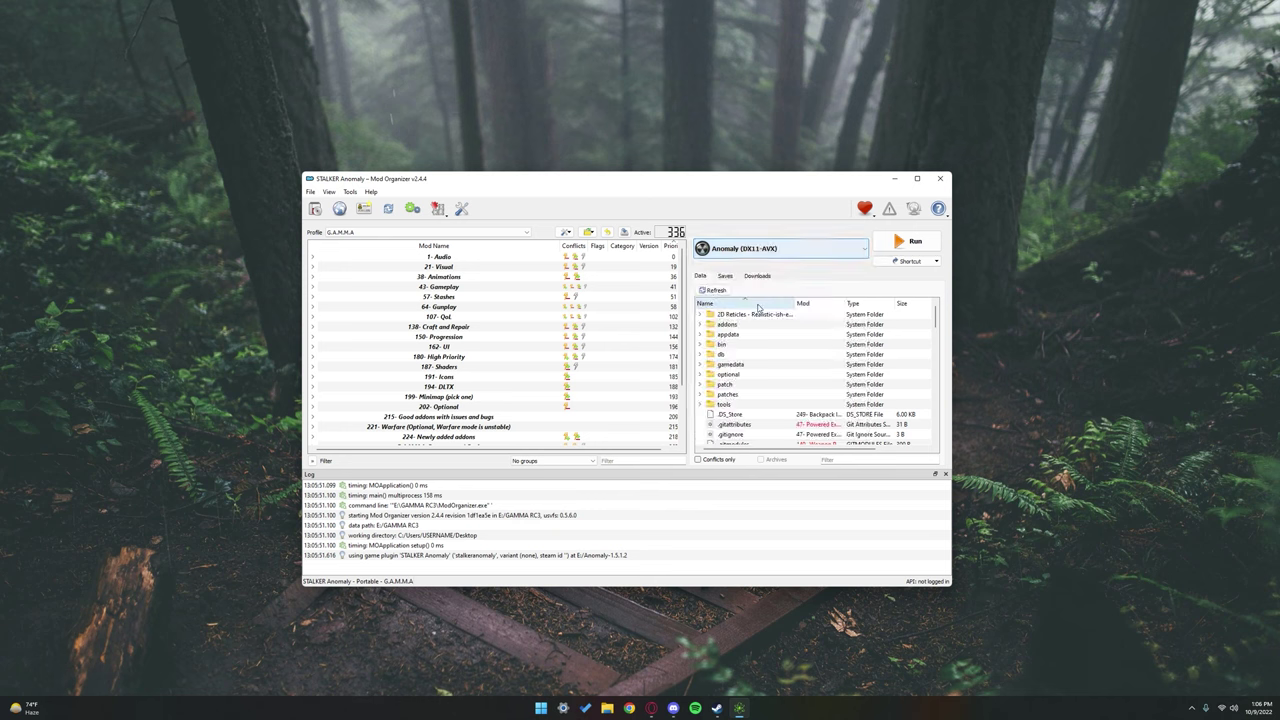
left_click(910, 242)
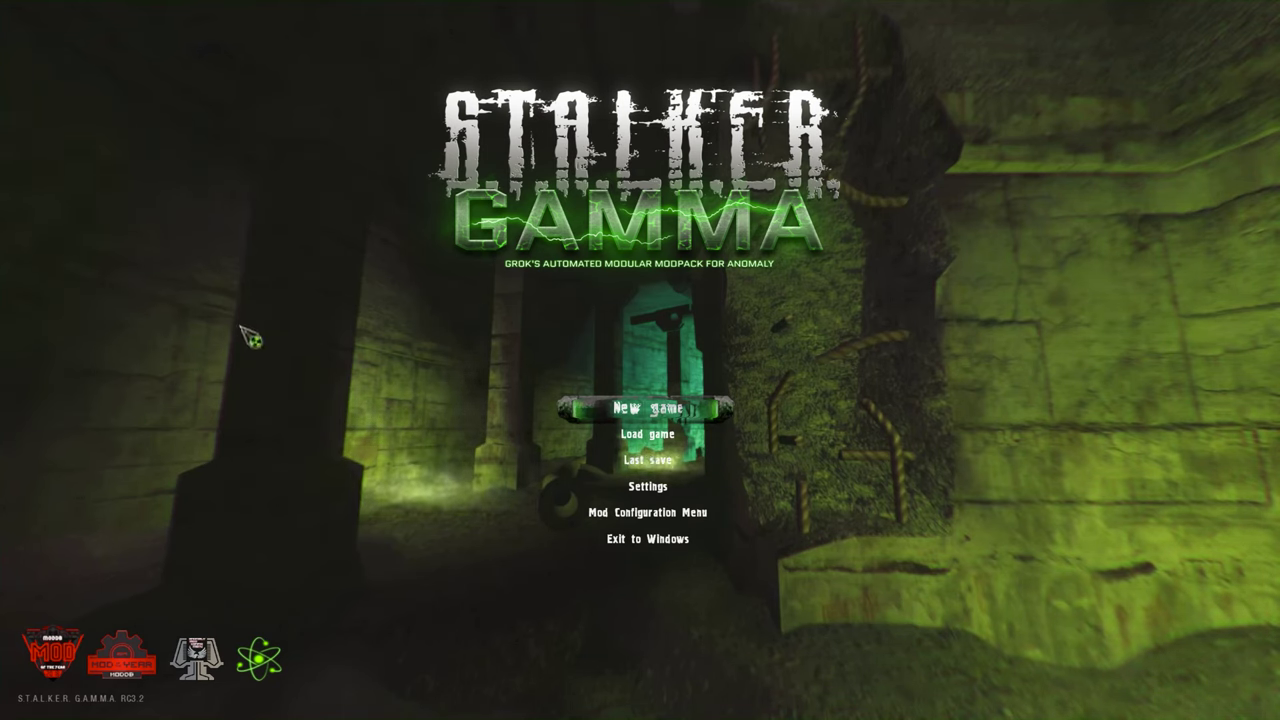
View the game's basic video settings, cancel out of them, and open the new game setup.
left_click(650, 487)
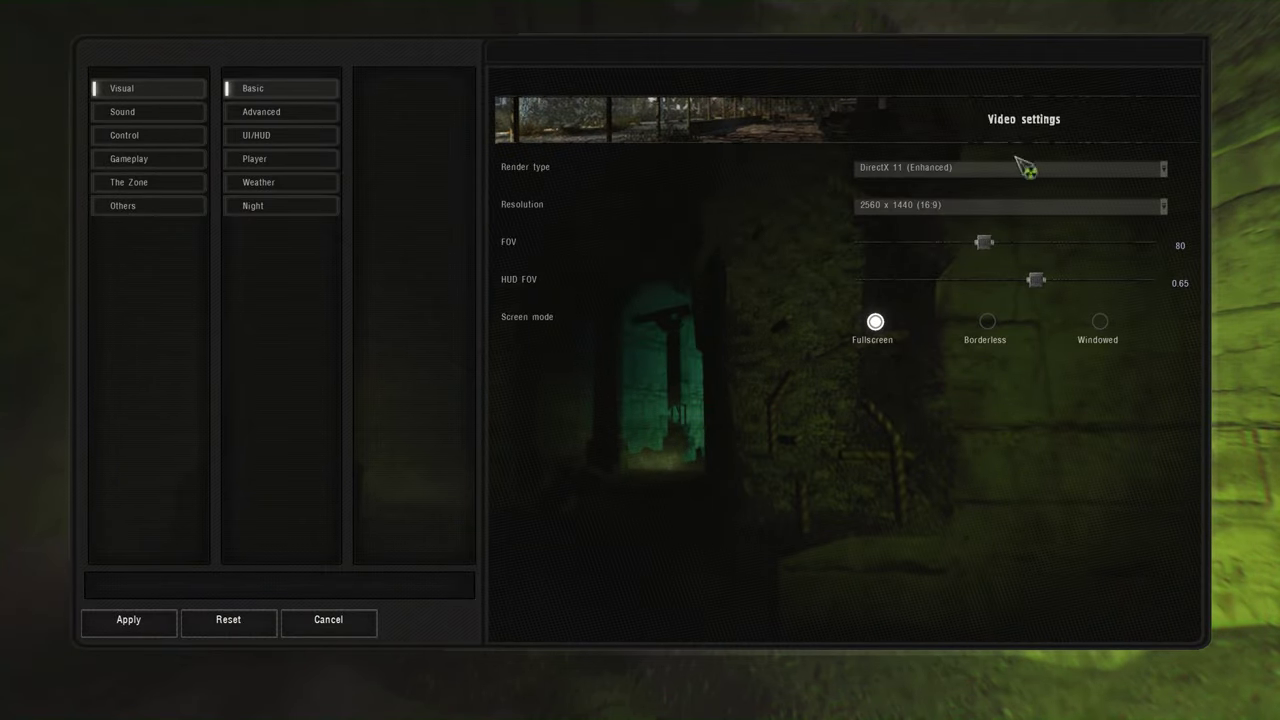
left_click(352, 630)
left_click(648, 407)
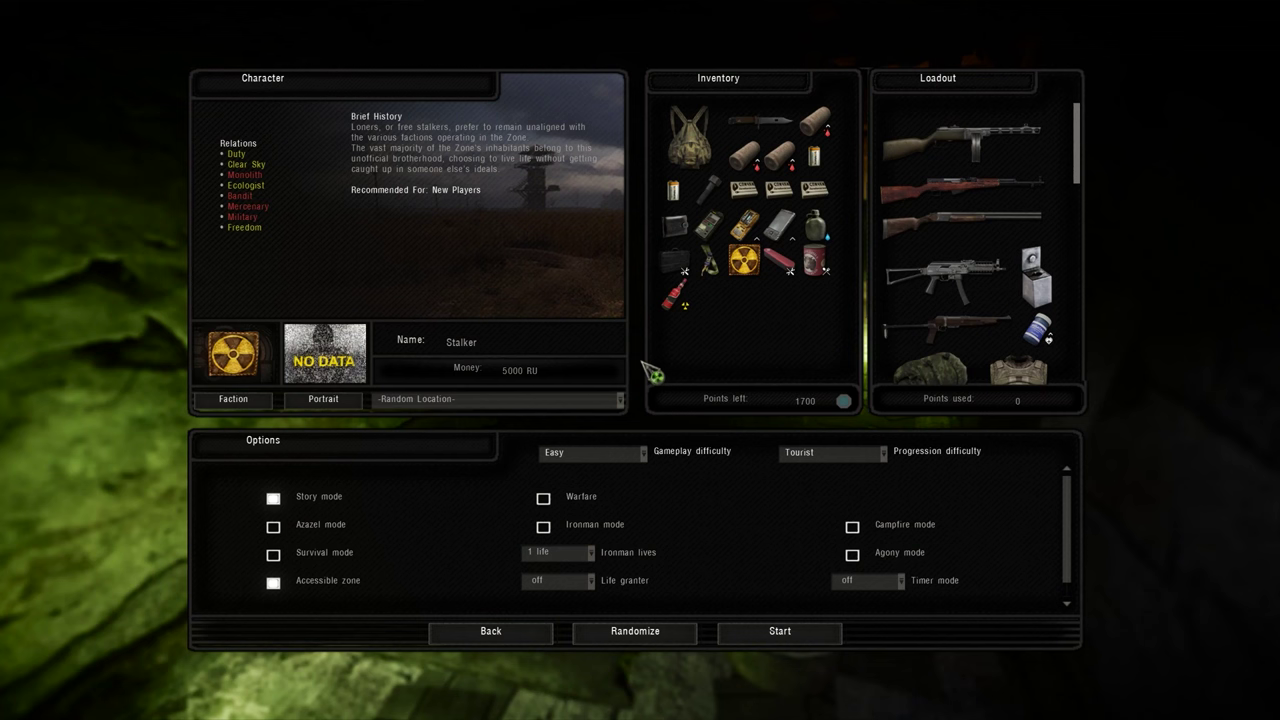